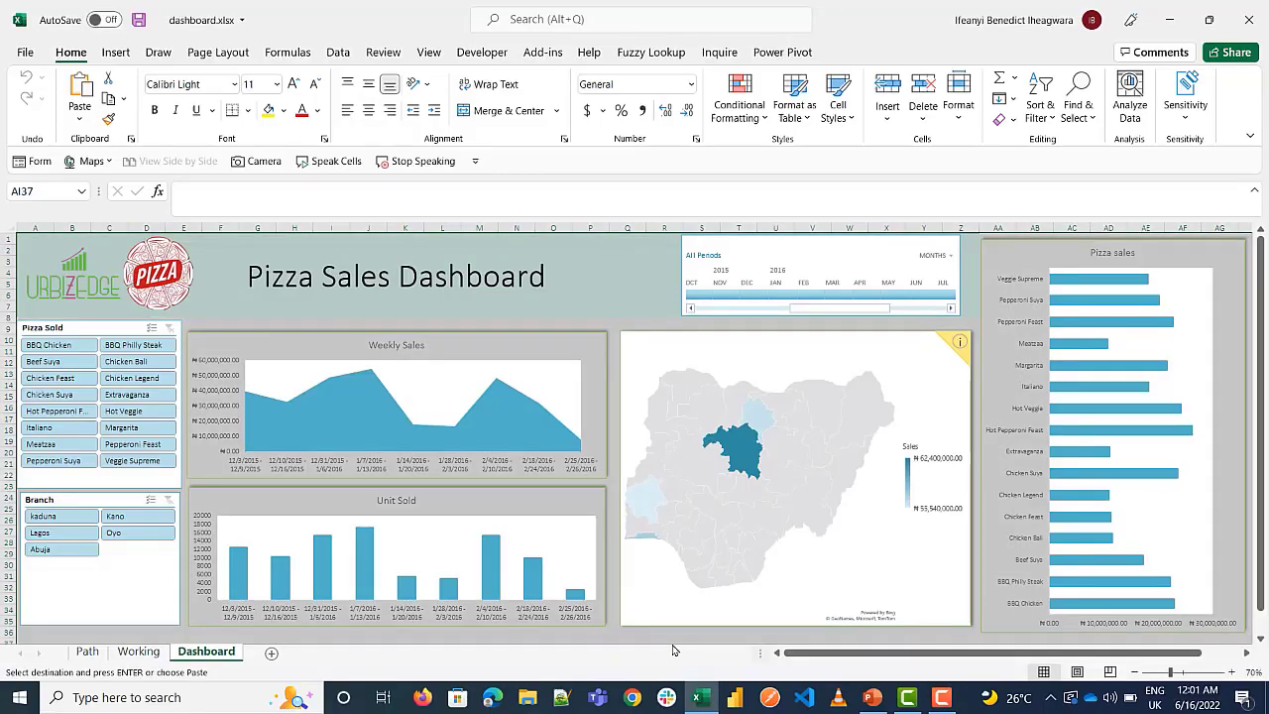
- Extend the Excel selection over the full dashboard range A1:AI37 for copying
left_click(664, 640)
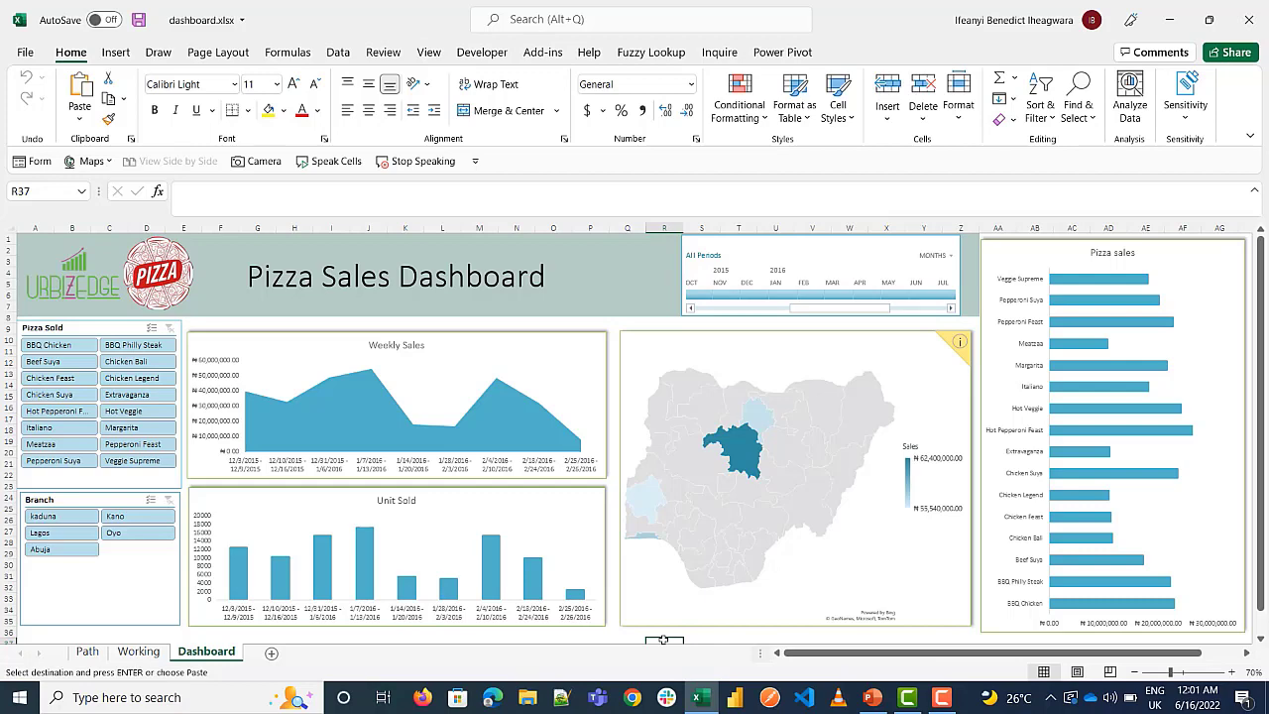
key("Right")
key("Right")
key("Right")
key("Right")
key("Right")
key("Right")
key("Right")
key("Right")
key("Right")
key("Right")
key("Right")
key("Right")
key("Right")
key("Right")
key("Right")
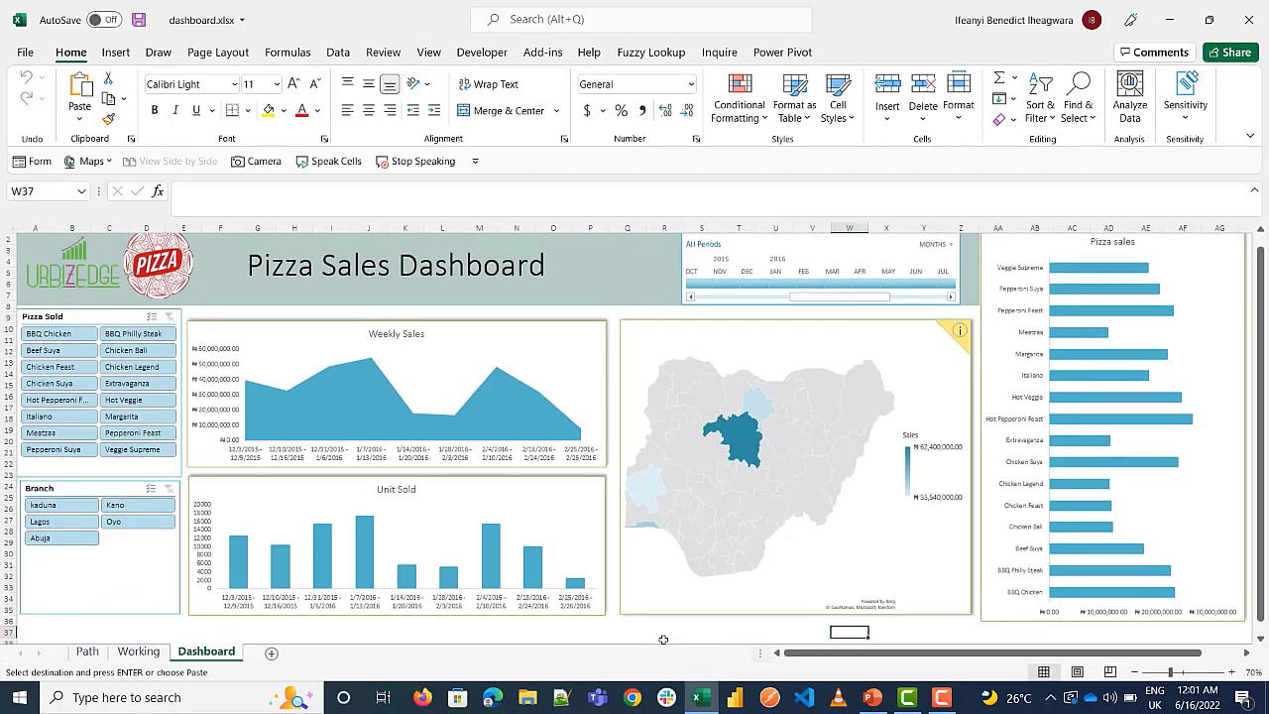
key("Right")
key("Right")
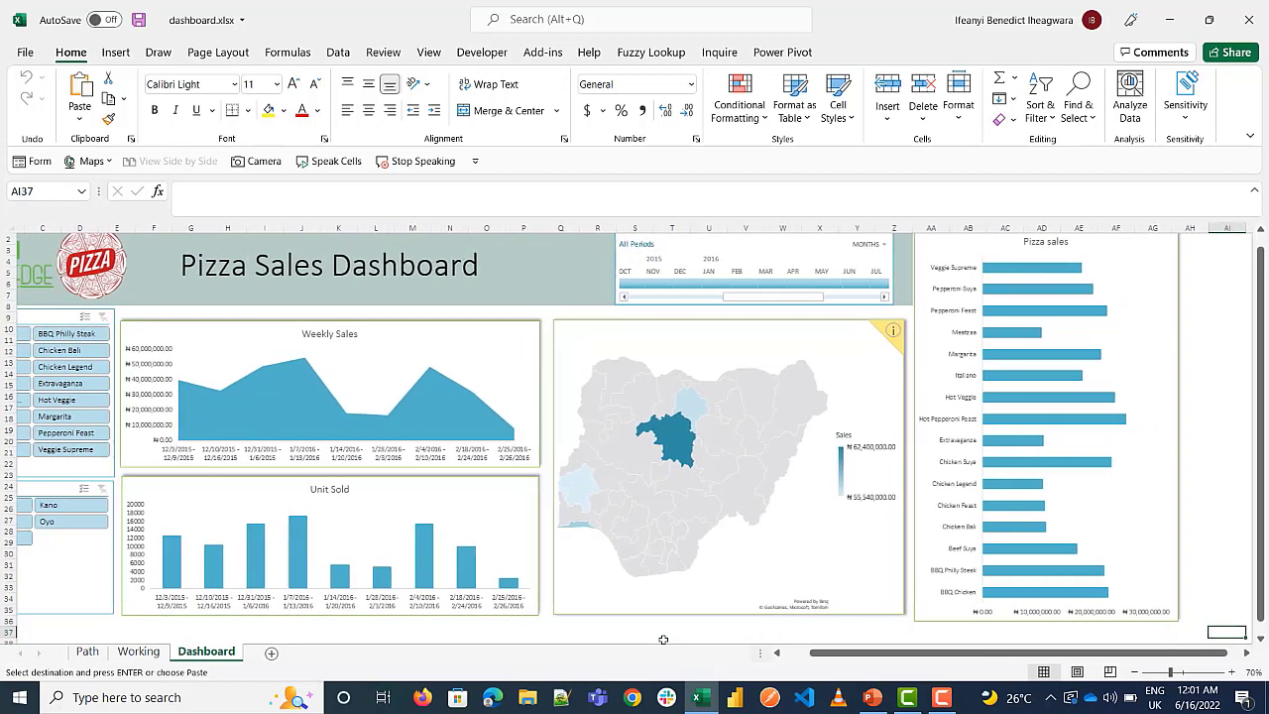
key("shift+Up")
key("shift+Up")
key("shift+Up")
key("shift+Up")
key("shift+Up")
key("shift+Up")
key("shift+Up")
key("shift+Up")
key("shift+Up")
key("shift+Up")
key("shift+Up")
key("shift+Up")
key("shift+Up")
key("shift+Up")
key("shift+Up")
key("shift+Up")
key("shift+Up")
key("shift+Up")
key("shift+Up")
key("shift+Up")
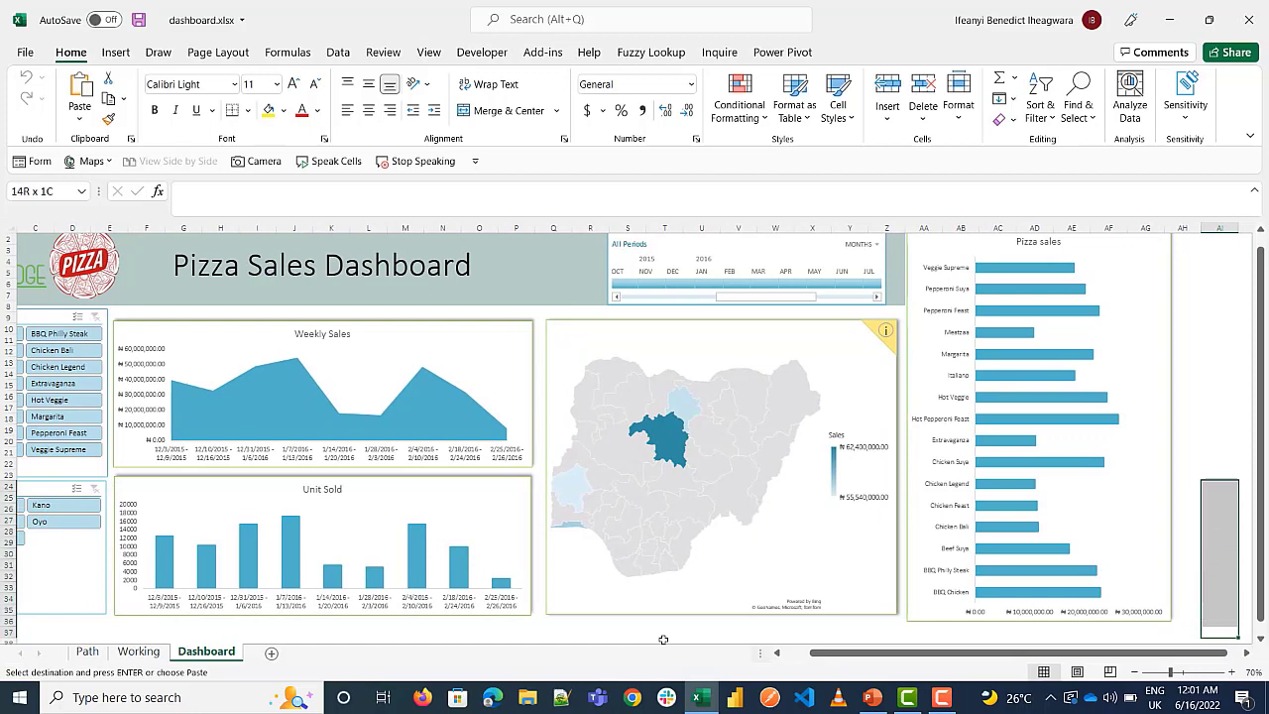
key("shift+Left")
key("shift+Left")
key("shift+Left")
key("shift+Left")
key("shift+Left")
key("shift+Left")
key("shift+Left")
key("shift+Left")
key("shift+Left")
key("shift+Left")
key("shift+Left")
key("shift+Left")
key("shift+Left")
key("shift+Left")
key("shift+Left")
key("shift+Left")
key("shift+Left")
key("shift+Left")
key("shift+Left")
key("shift+Left")
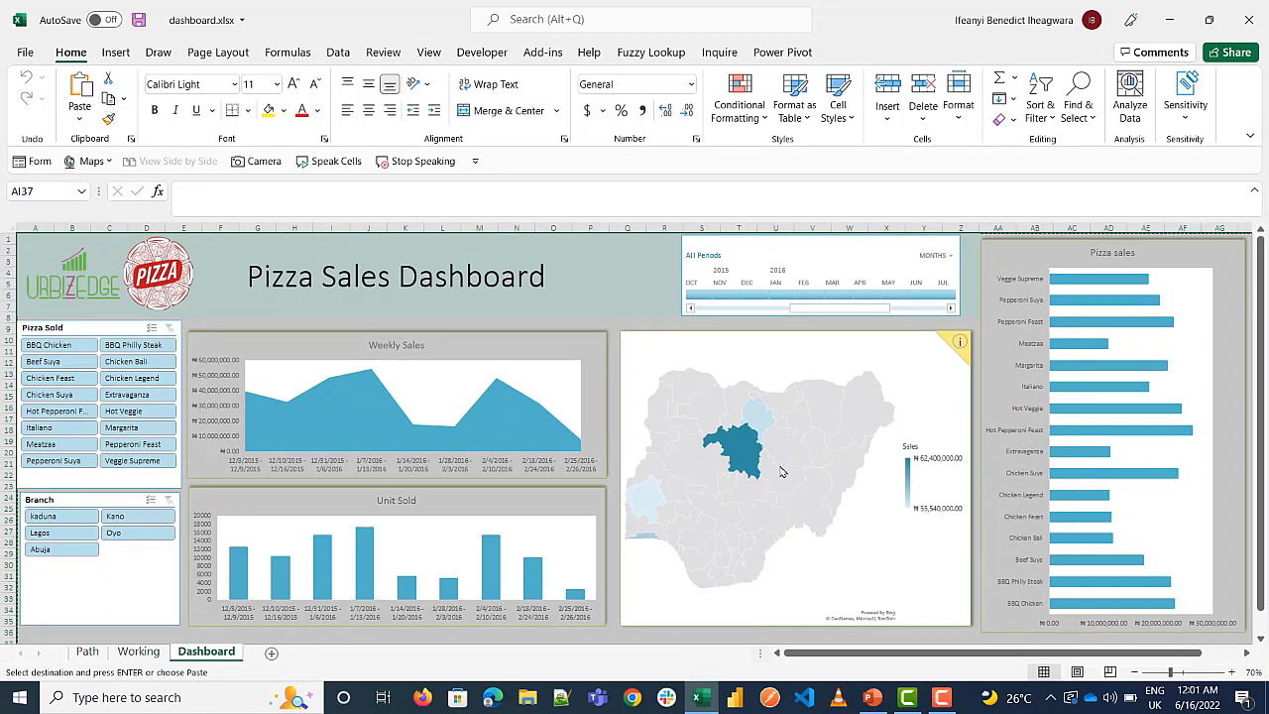
- Paste the copied dashboard onto slide 1 of the blank presentation as a picture
left_click(871, 699)
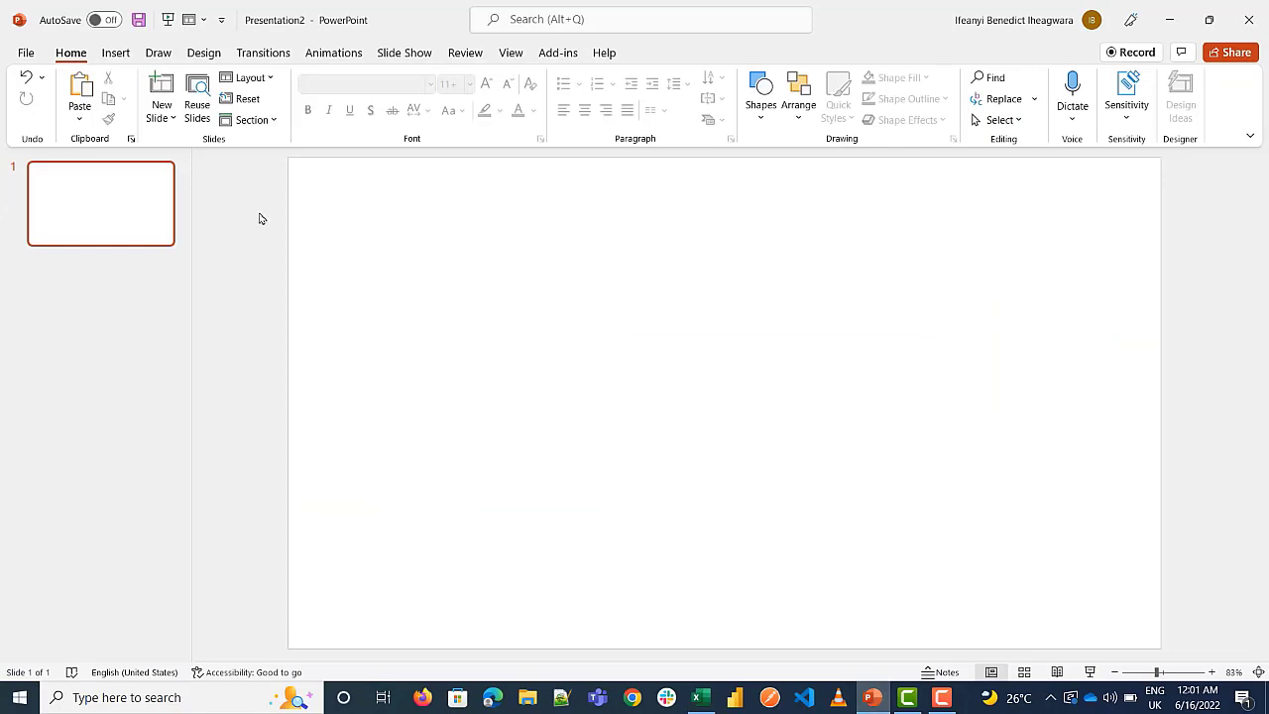
left_click(79, 120)
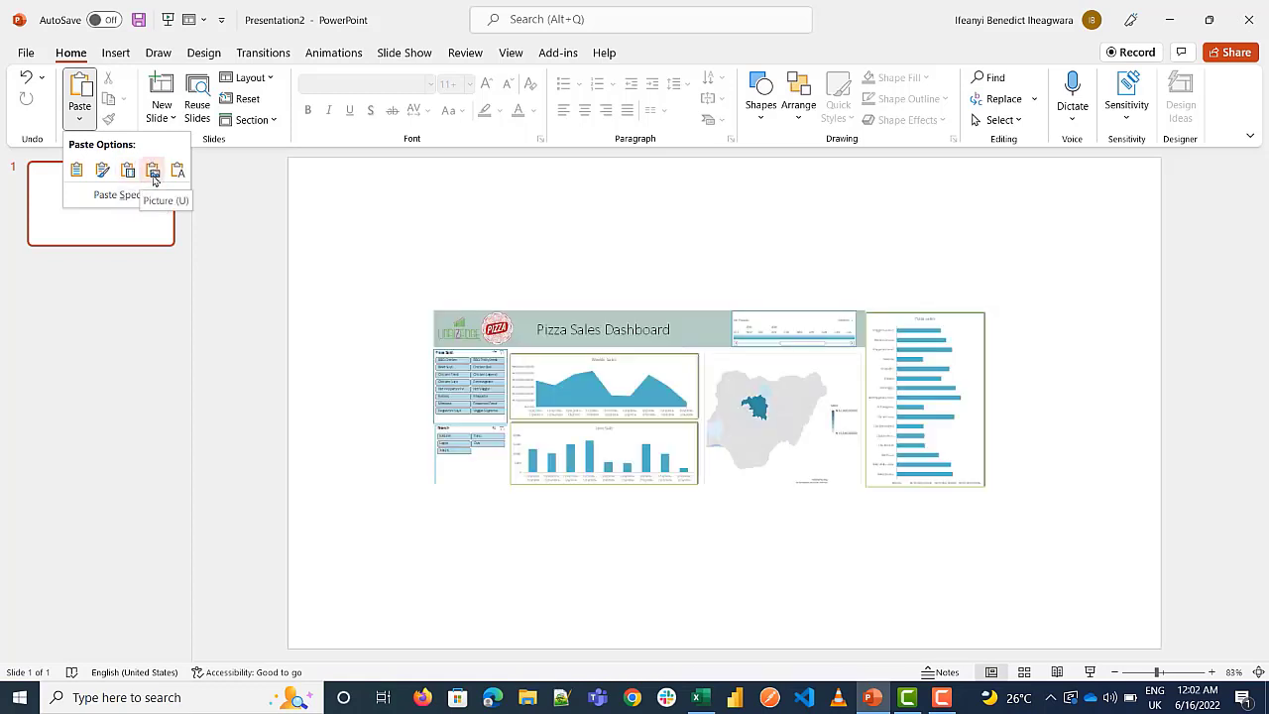
left_click(153, 176)
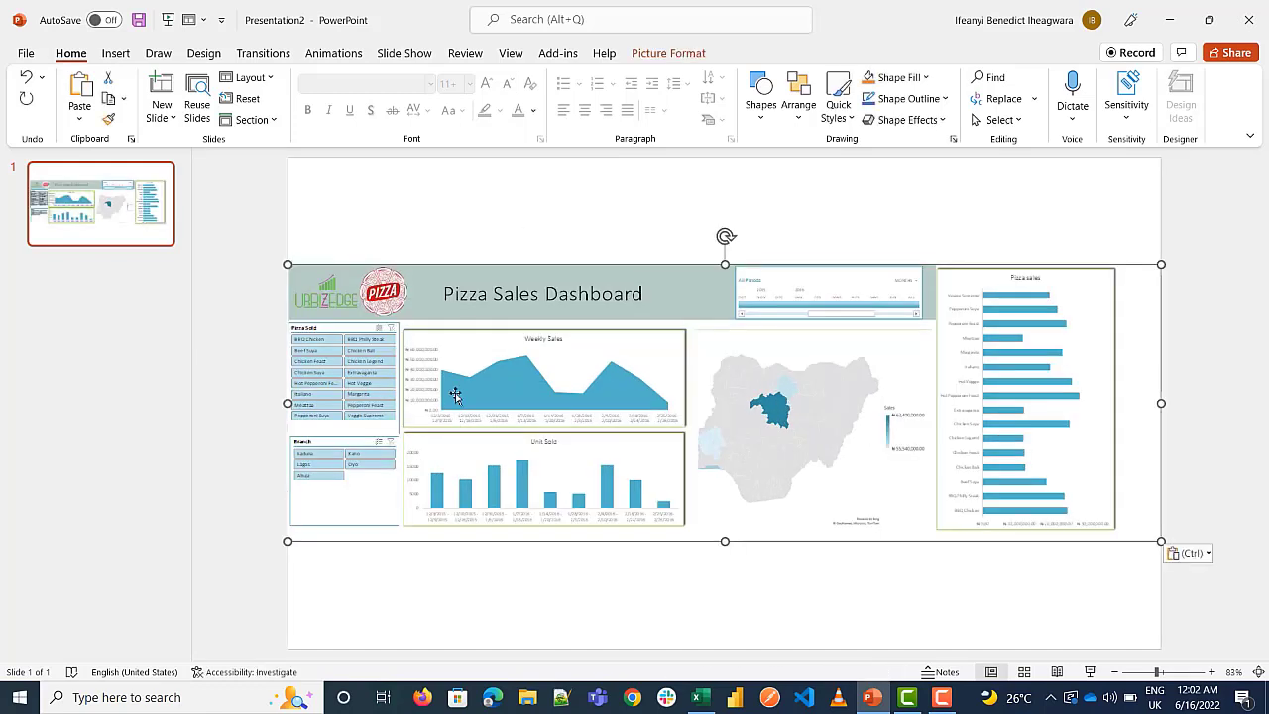
left_click(545, 255)
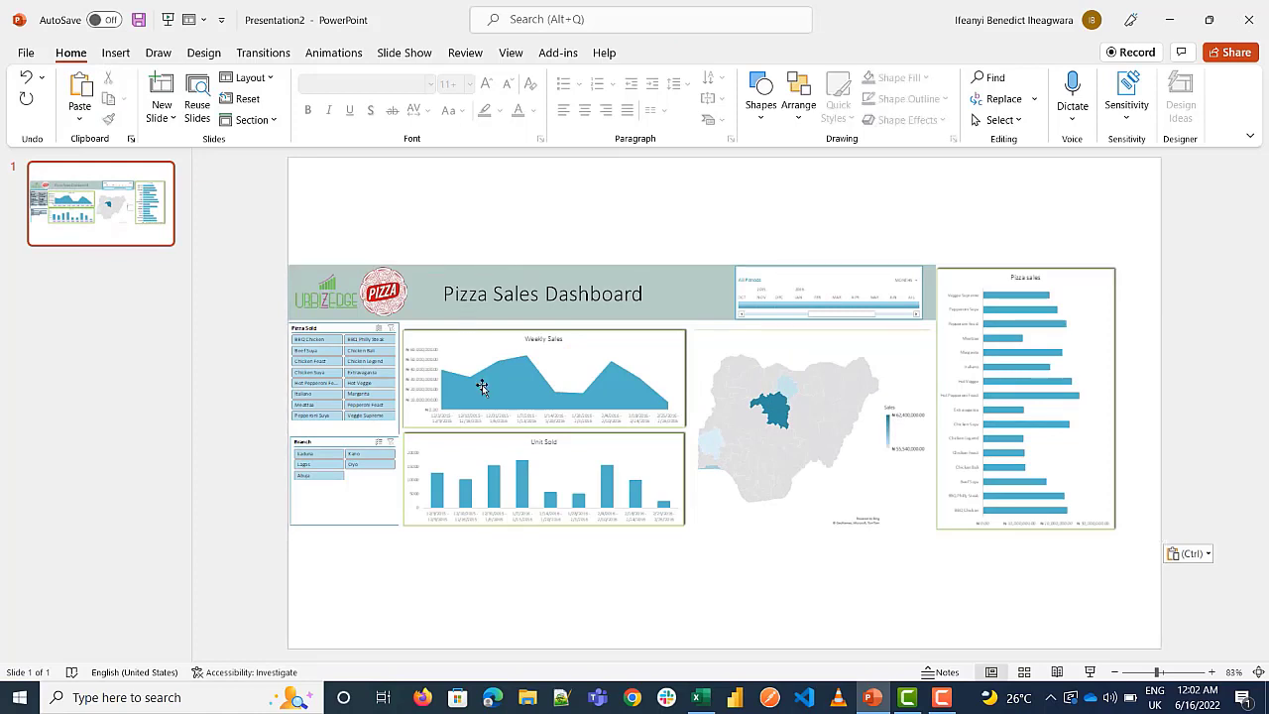
- Filter the Excel dashboard to the Lagos branch in the Branch slicer, then return to PowerPoint
left_click(698, 697)
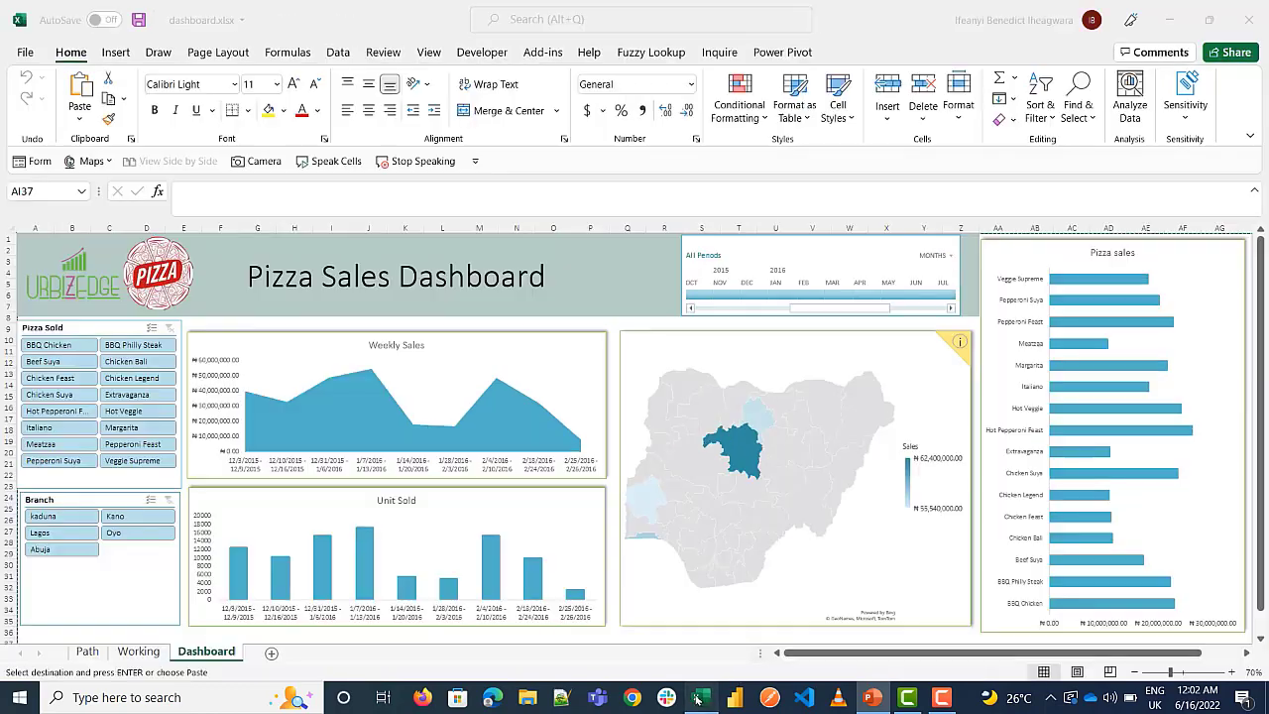
left_click(67, 538)
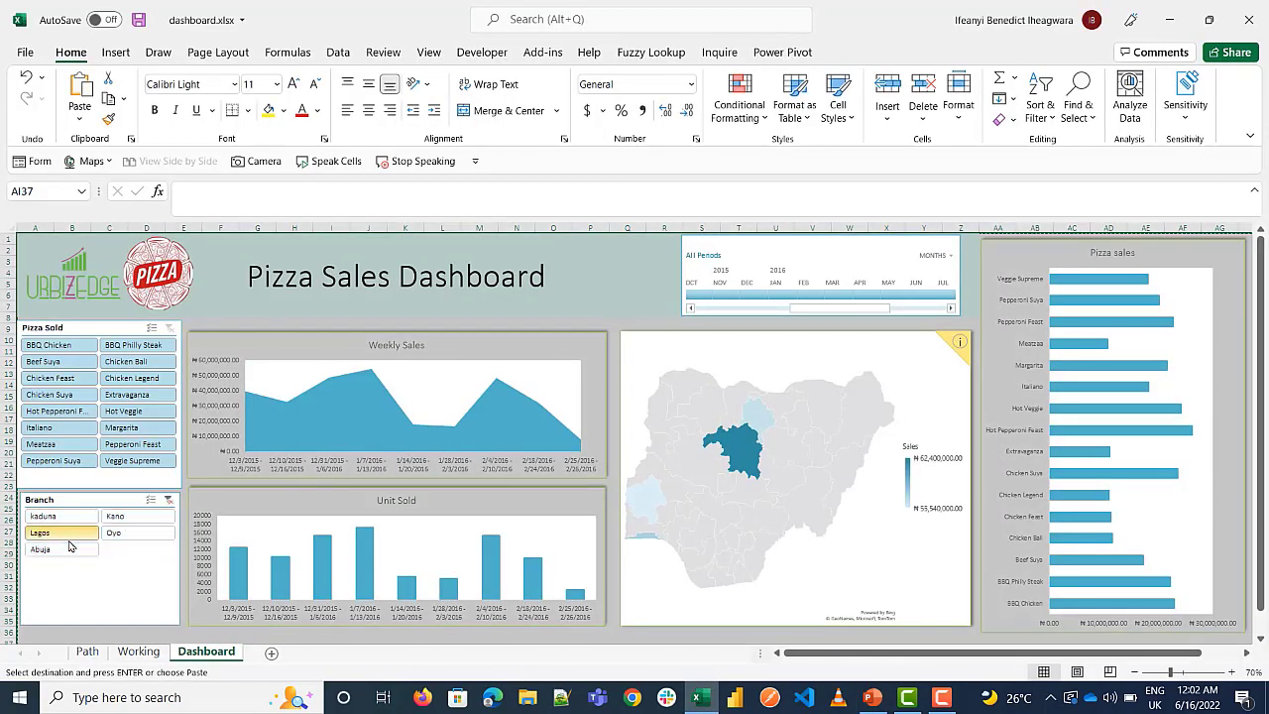
left_click(133, 632)
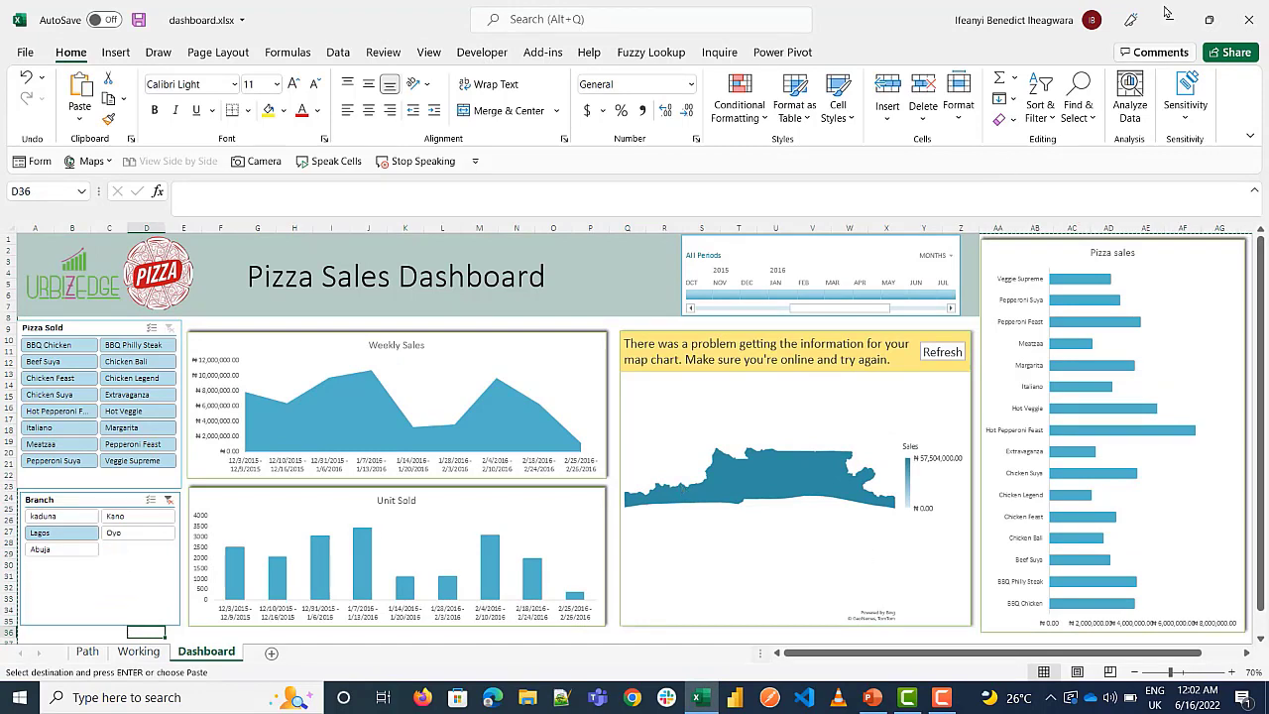
key("alt+Tab")
key("ctrl+v")
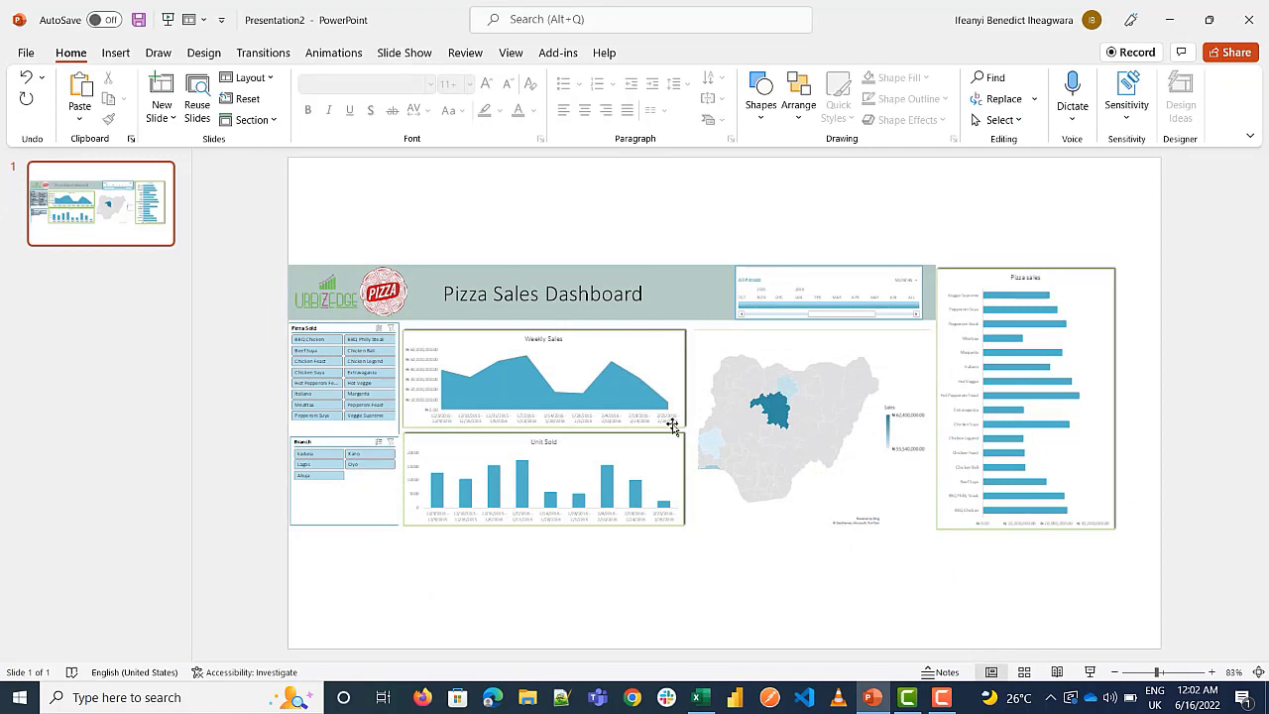
- Add a new slide 2 and delete its title and content placeholders
left_click(367, 359)
left_click(416, 204)
left_click(160, 89)
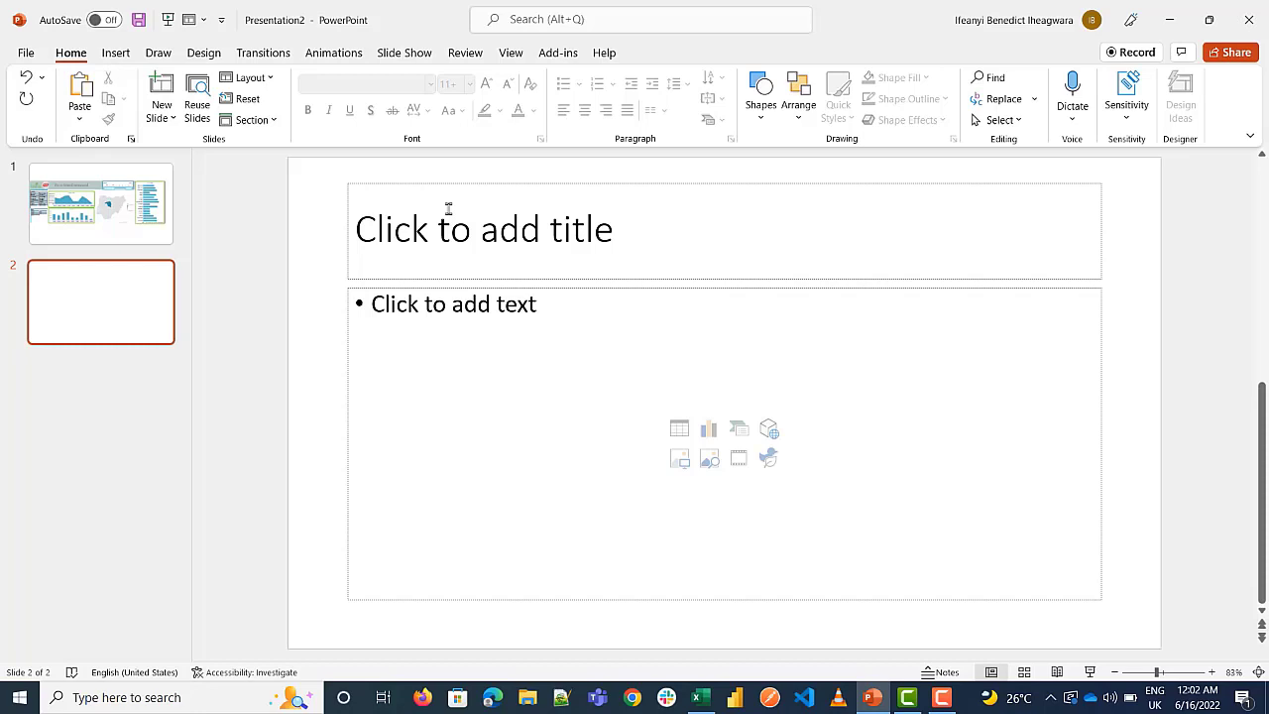
left_click(421, 187)
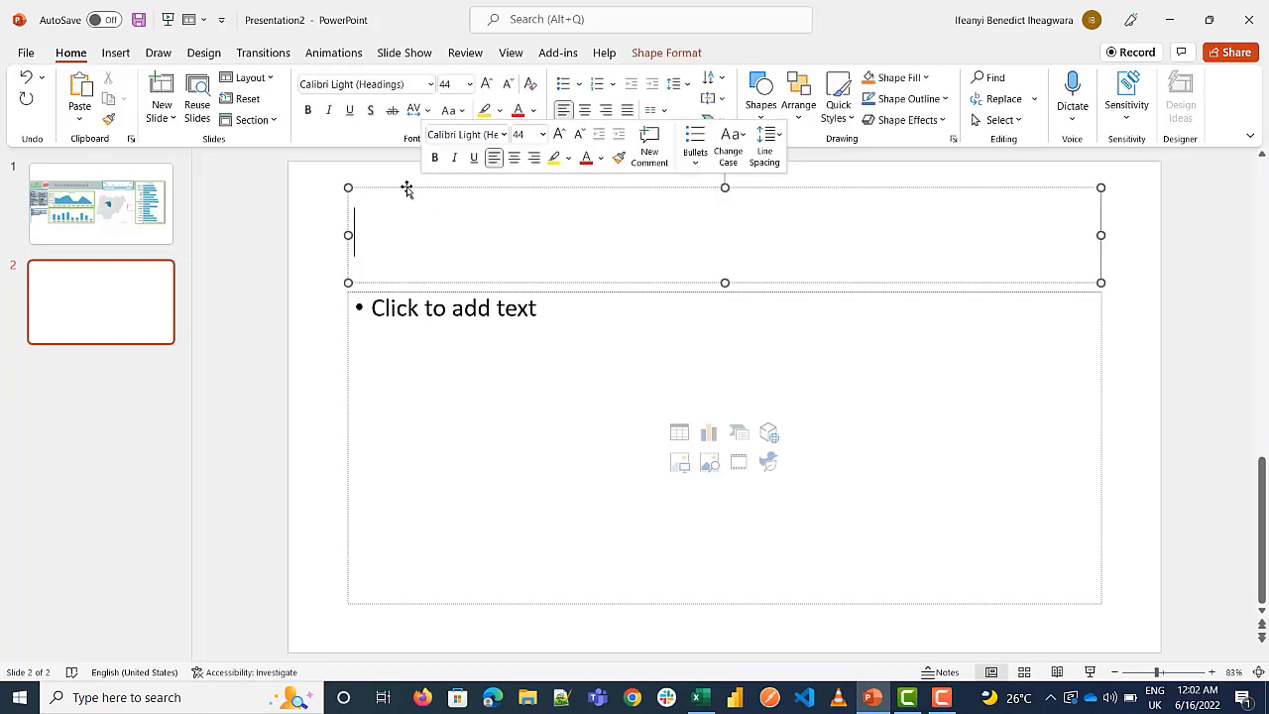
left_click(411, 286)
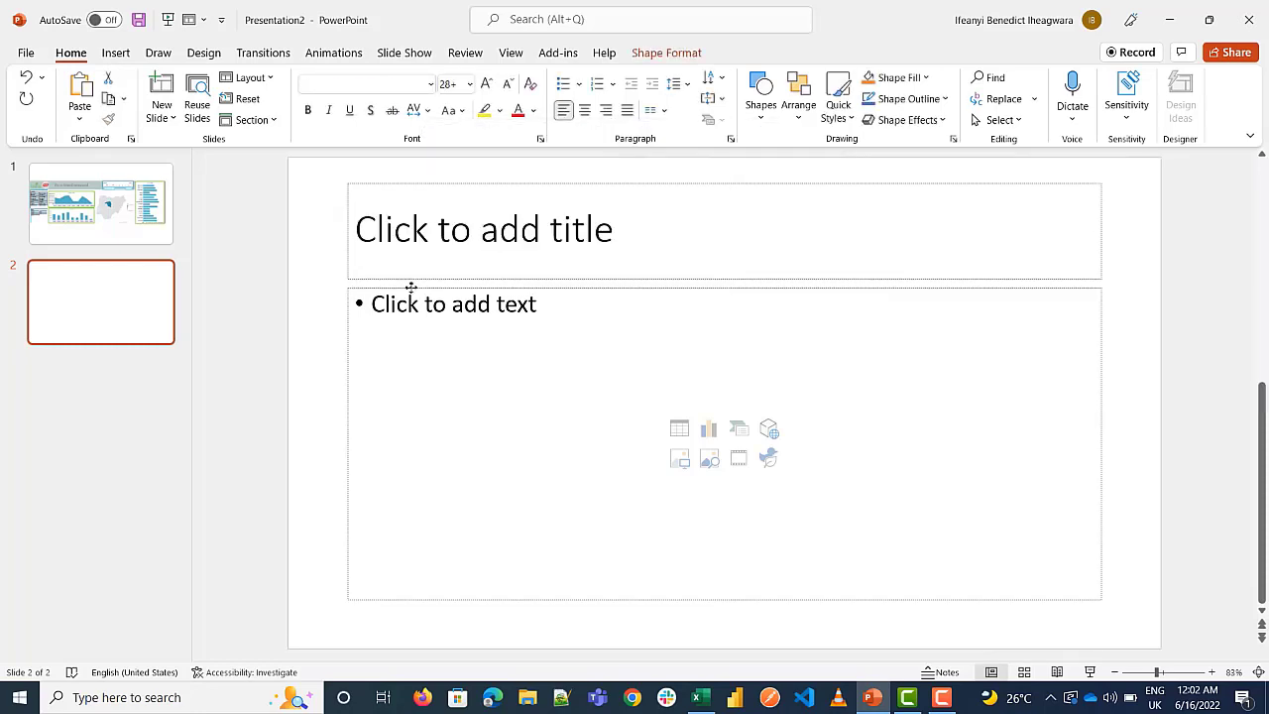
key("ctrl+a")
key("Delete")
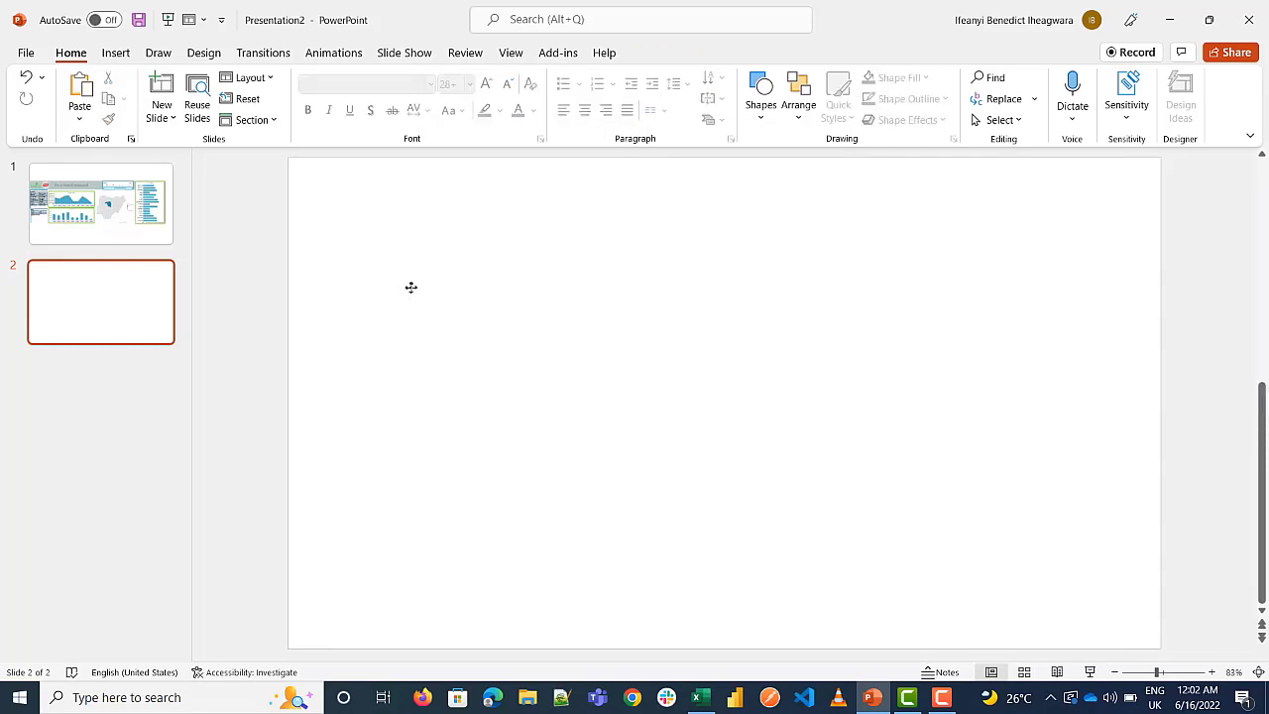
- Duplicate the empty slide 2 to create a blank slide 3
right_click(92, 345)
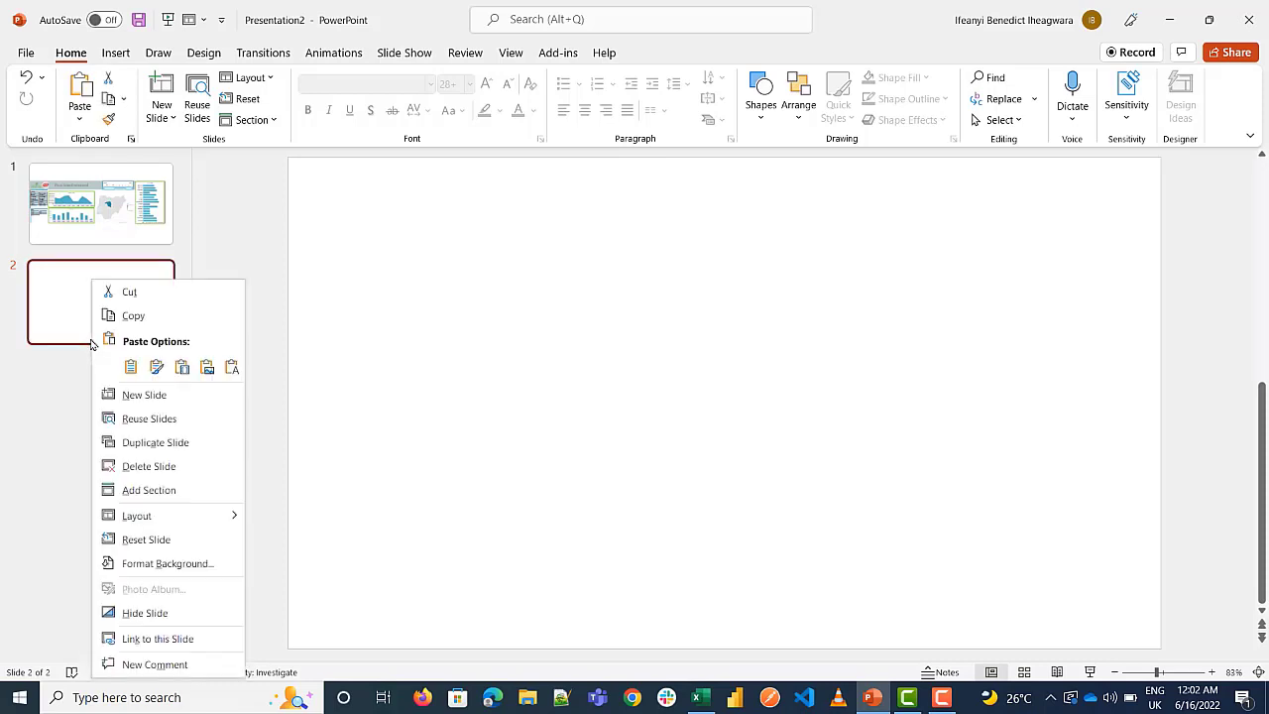
left_click(139, 442)
left_click(93, 321)
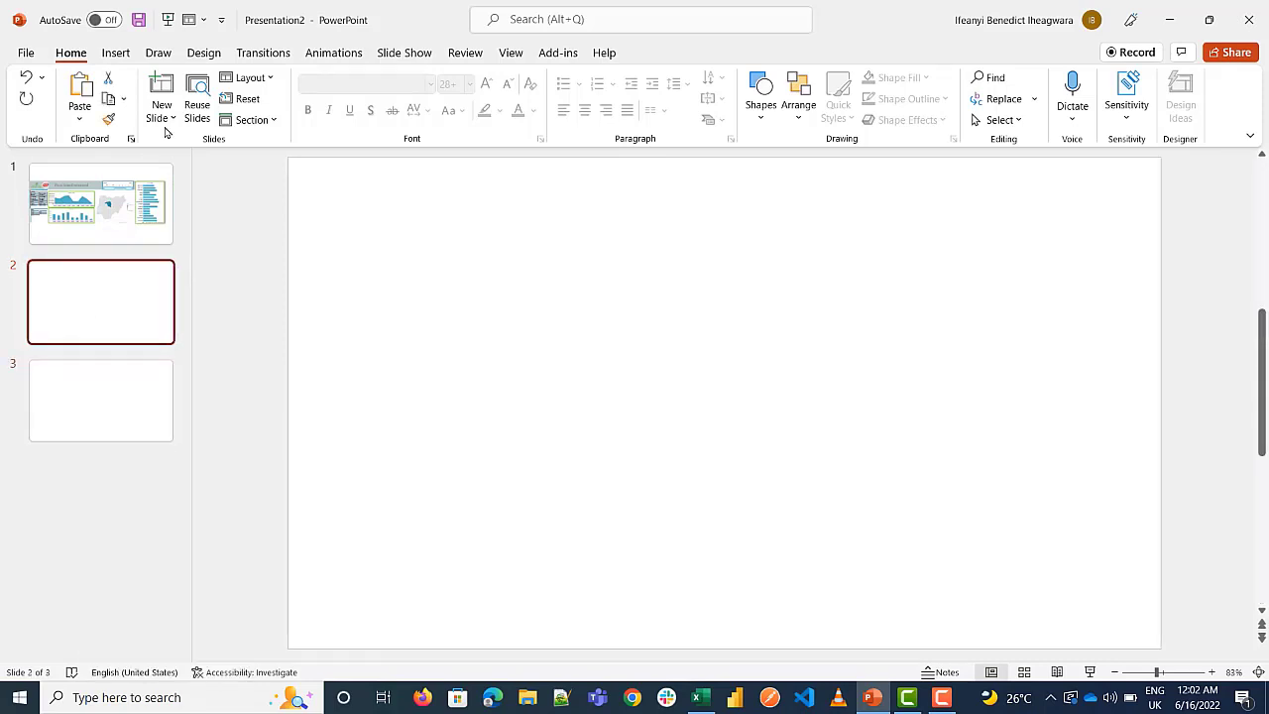
left_click(80, 121)
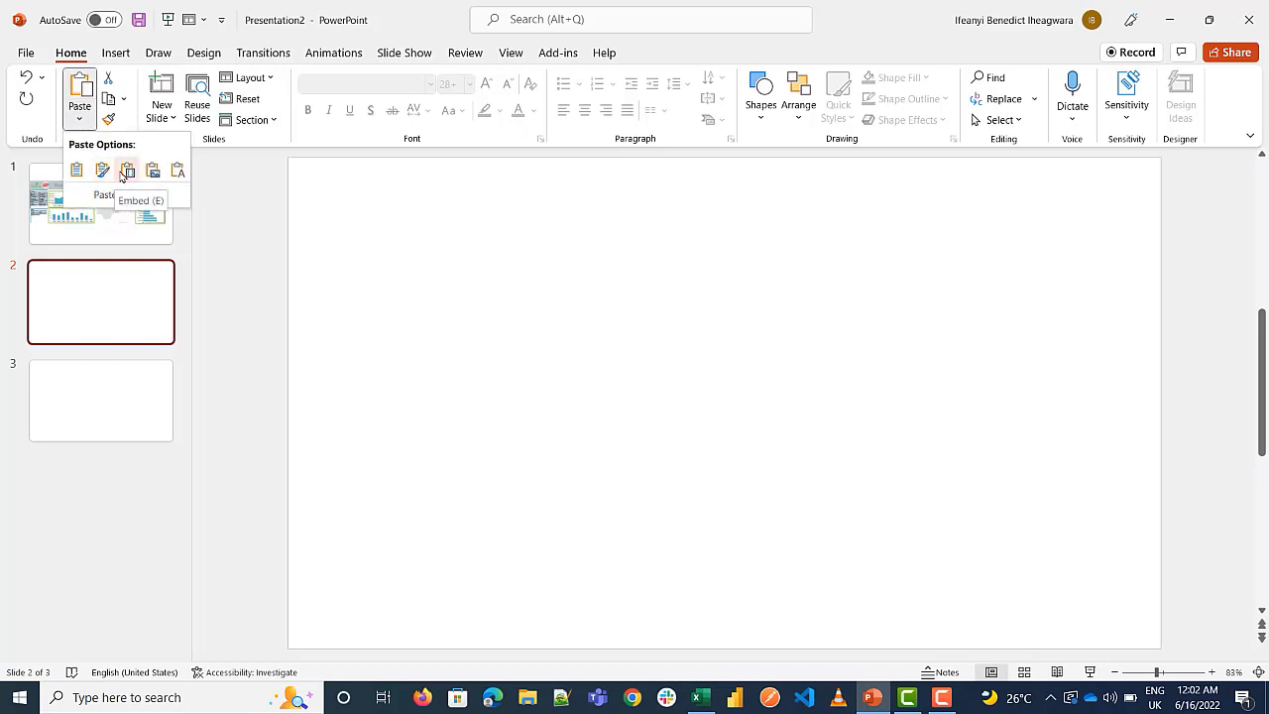
- Paste the Lagos-filtered dashboard on slide 2 as an embedded workbook and enlarge it across the slide
left_click(122, 172)
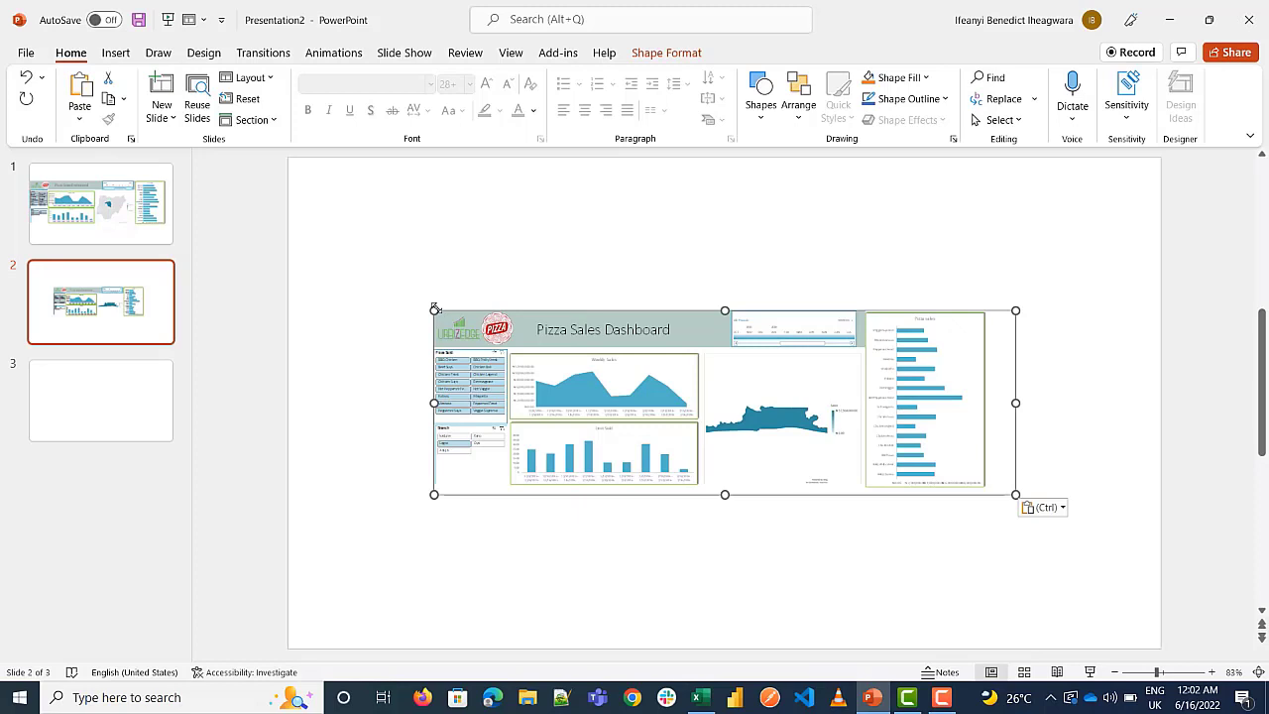
left_click_drag(386, 274, 255, 250)
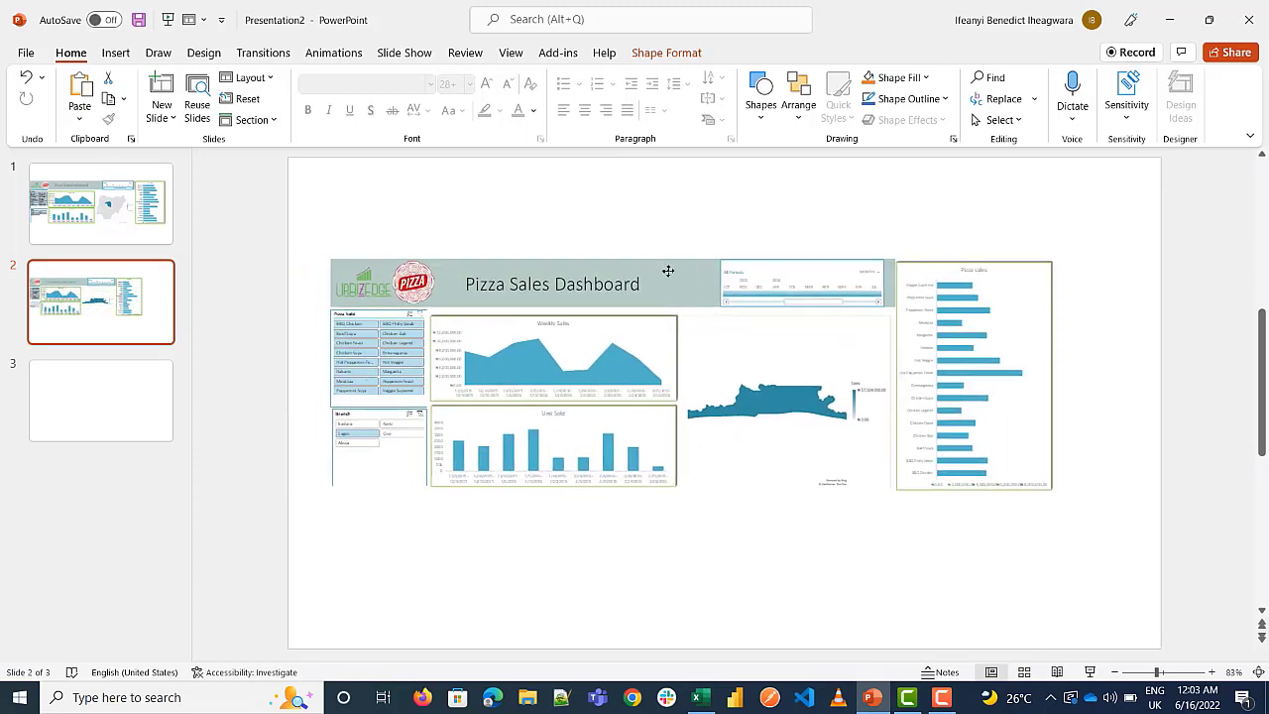
left_click_drag(588, 267, 668, 272)
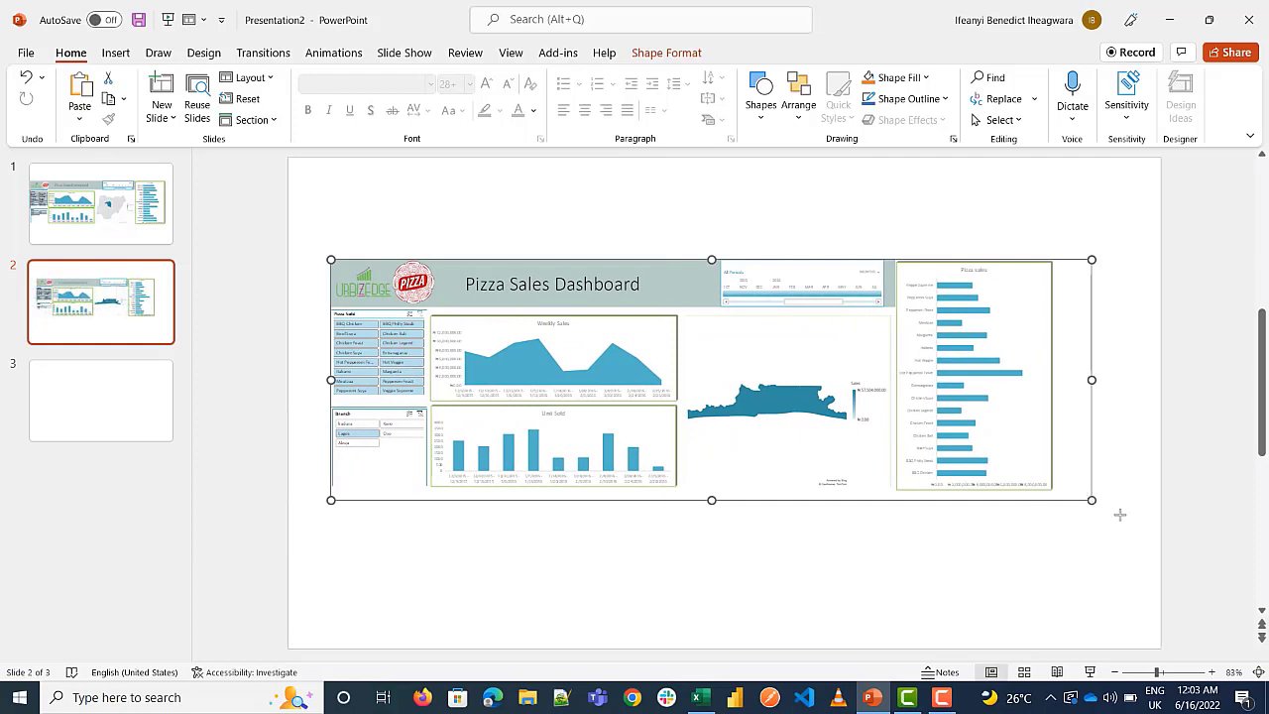
left_click_drag(1133, 526, 1134, 528)
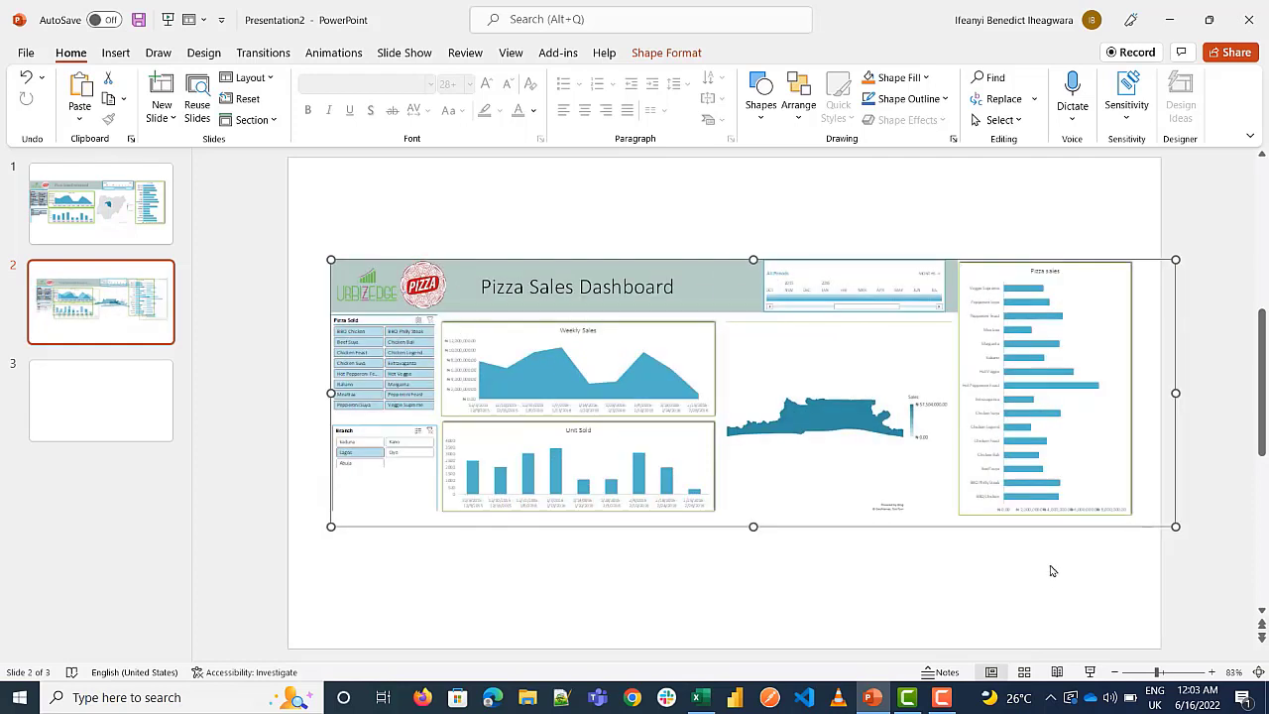
left_click(1051, 573)
left_click(694, 410)
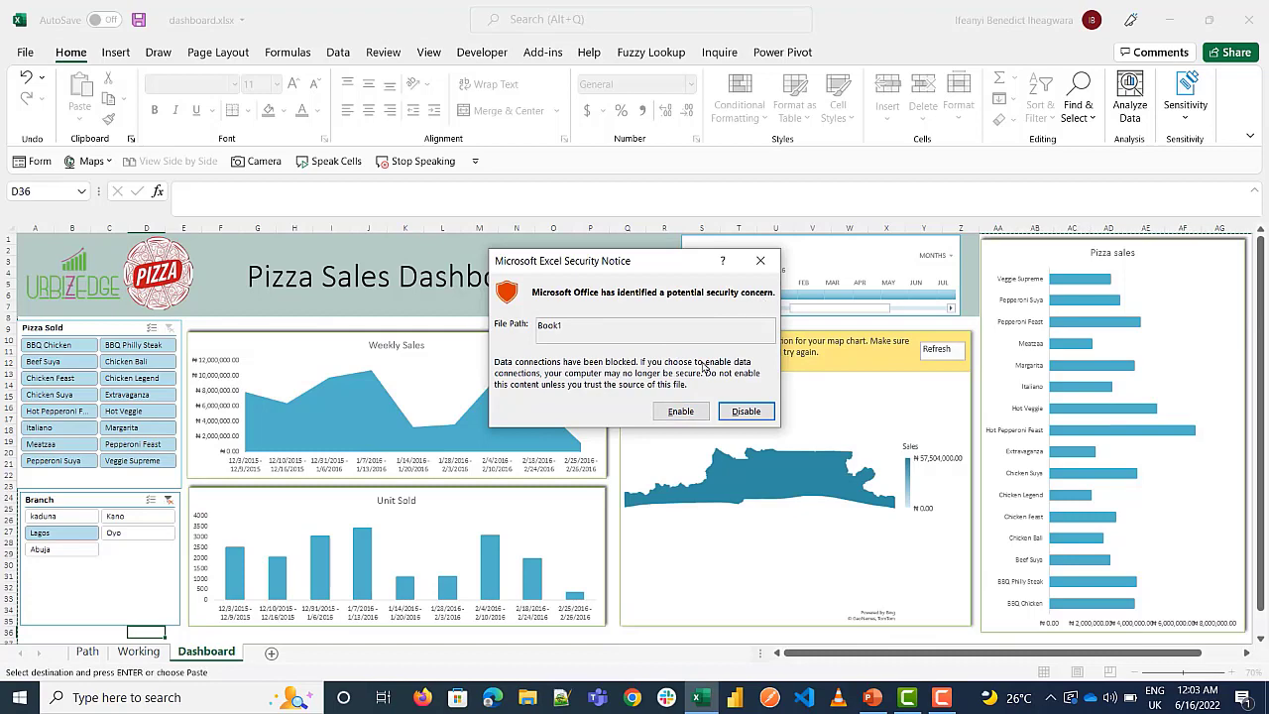
- Enable the workbook's blocked data connections in the Excel security notice
left_click(680, 411)
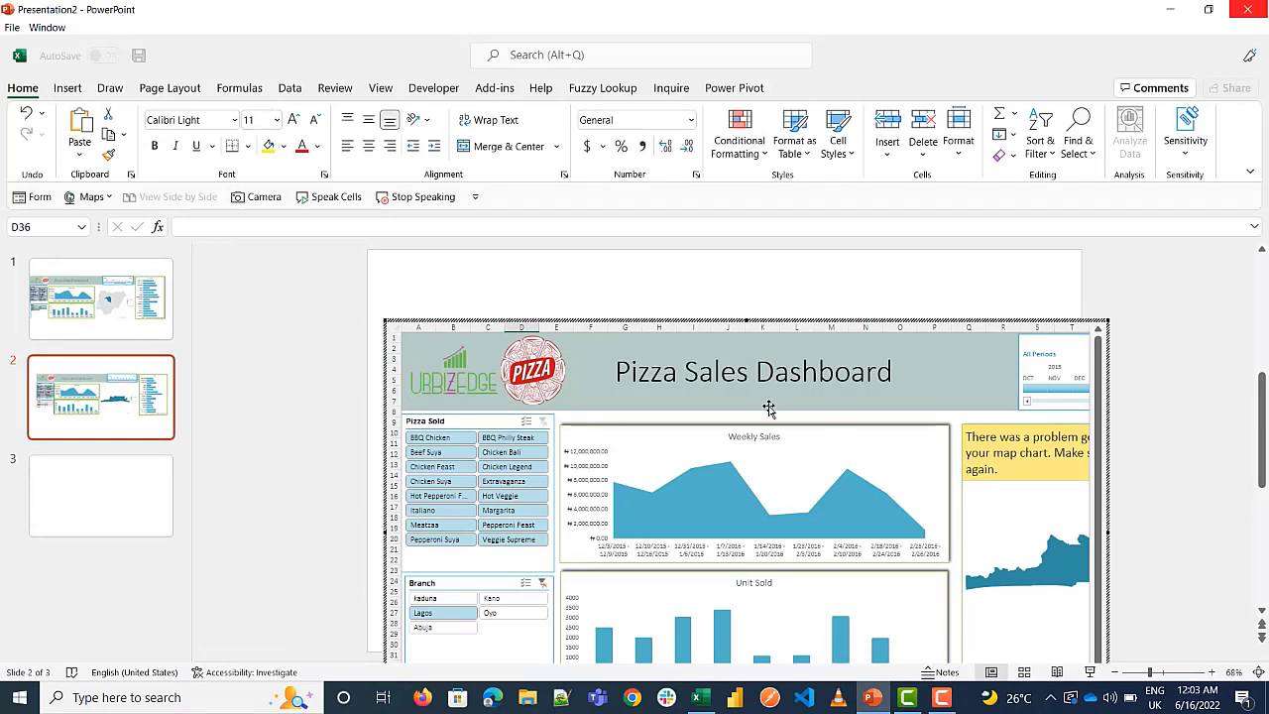
- In the embedded dashboard, try the kaduna and Beef Suya filters, then clear the pizza filter and reselect Lagos
left_click(471, 600)
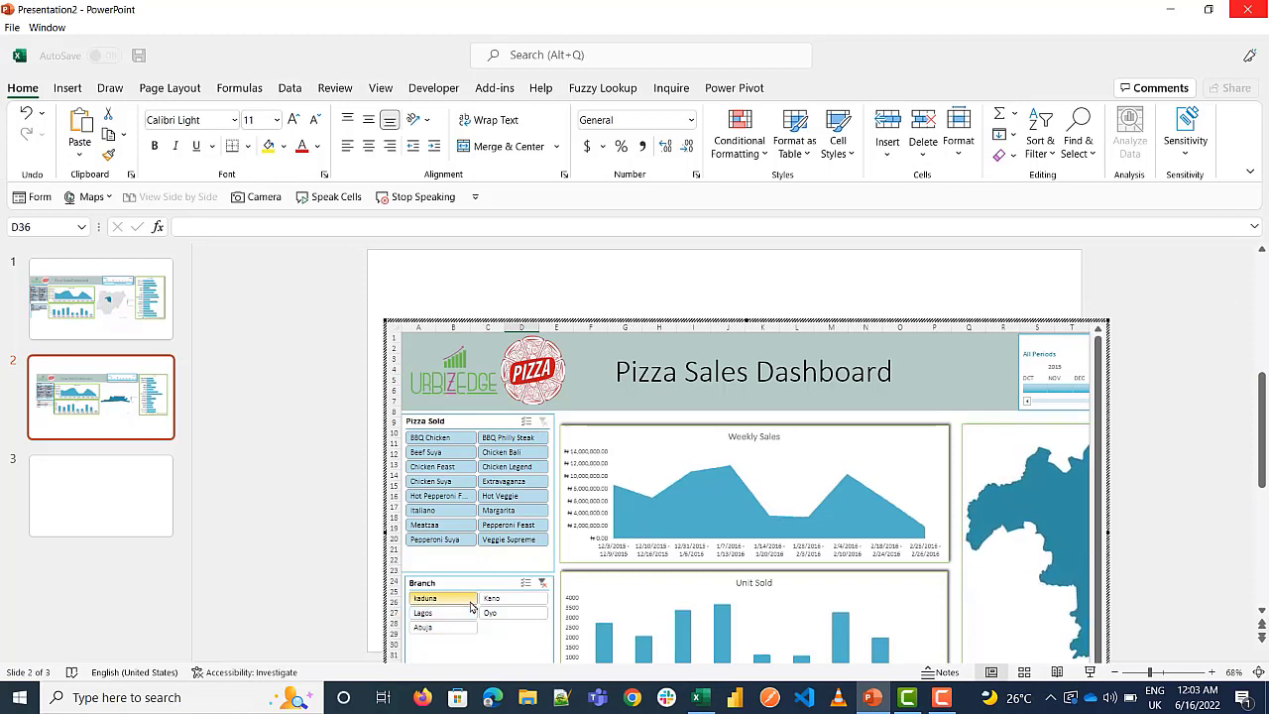
left_click(432, 452)
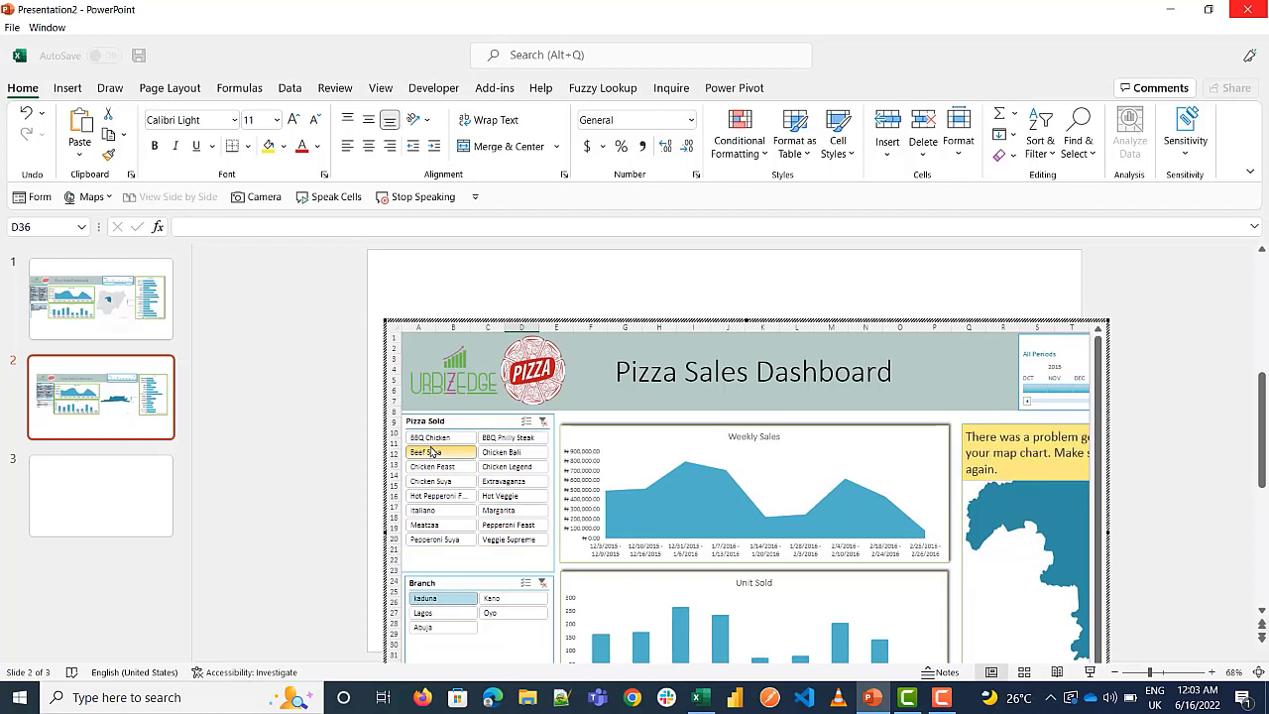
left_click(543, 421)
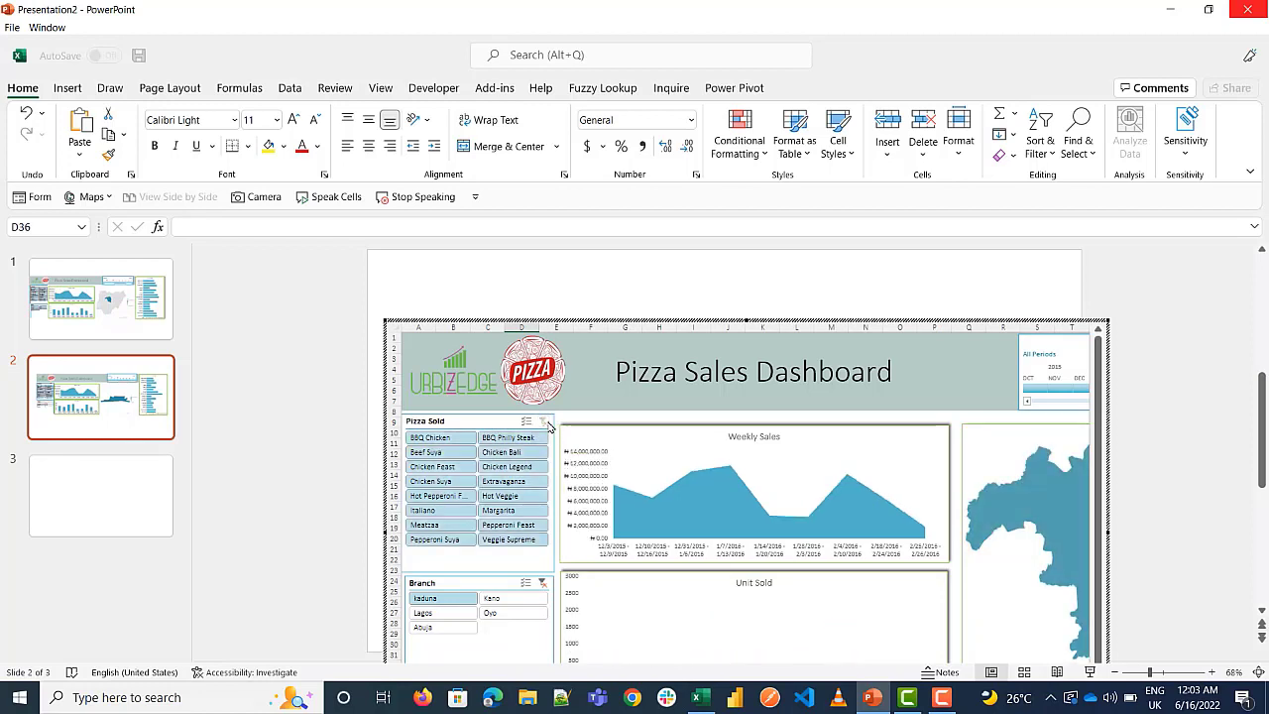
left_click(460, 615)
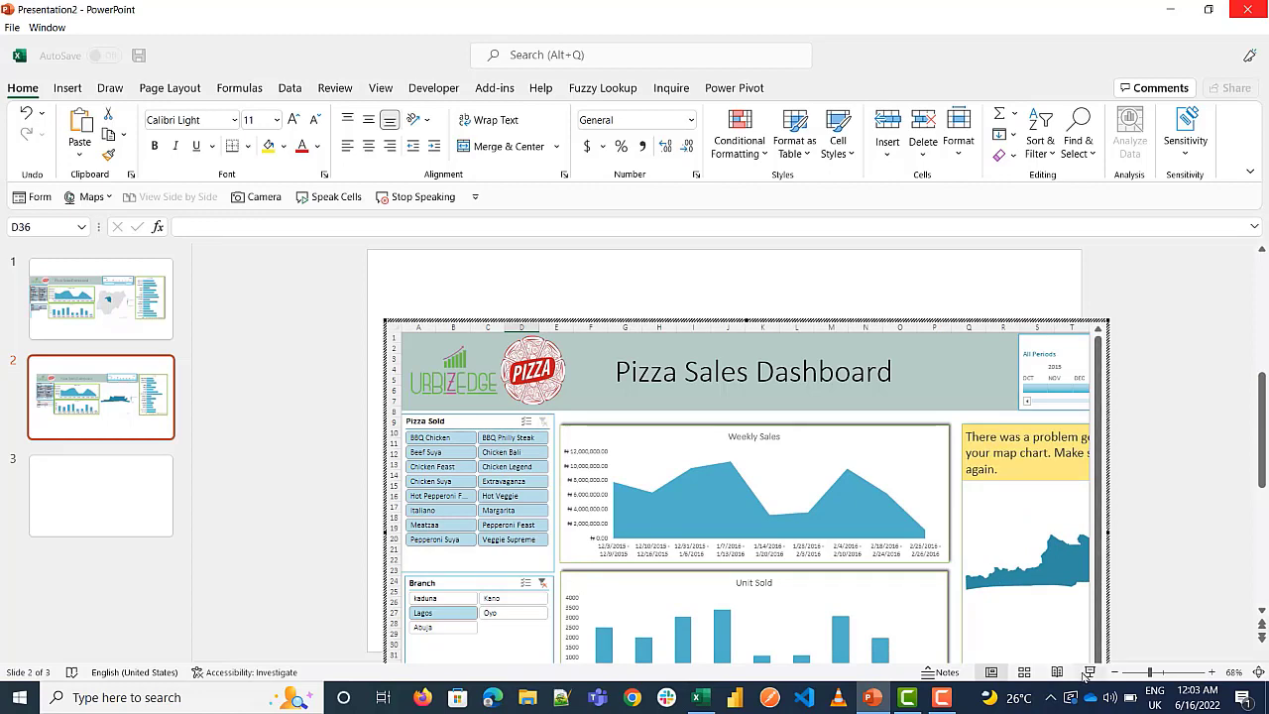
scroll(763, 445, "up", 3, "ctrl")
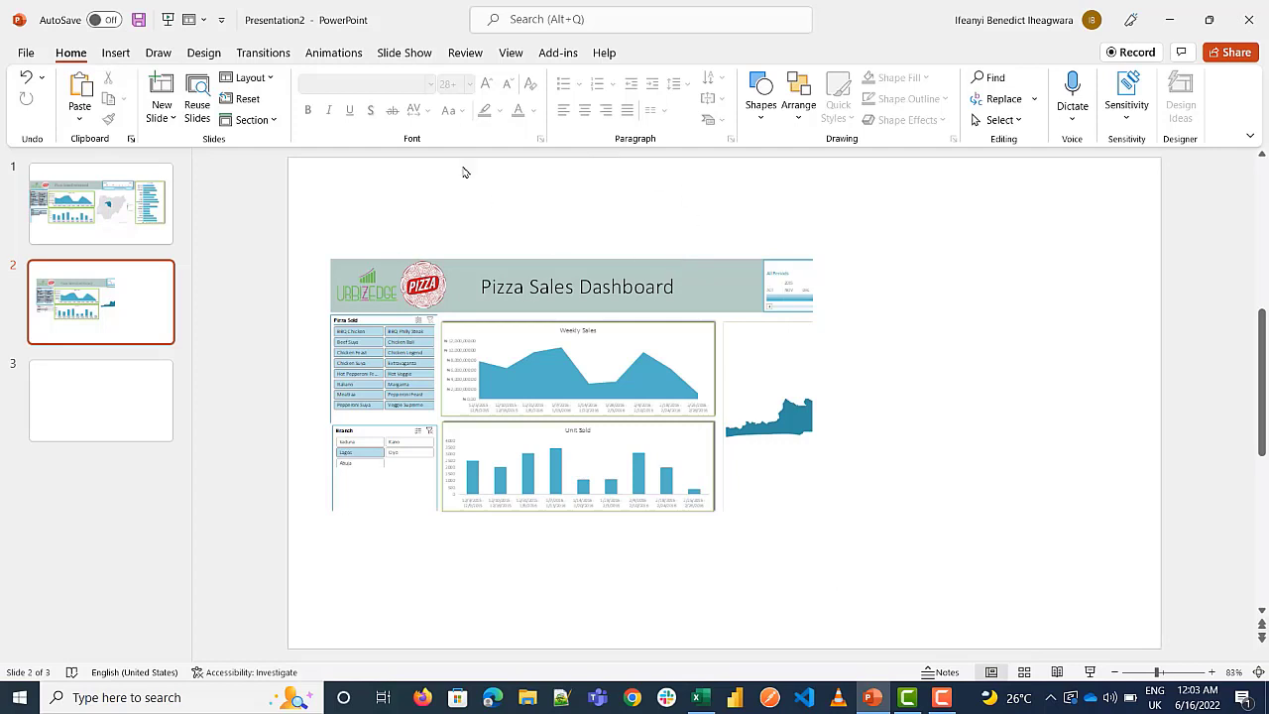
- Paste-link the dashboard onto blank slide 3 as a Microsoft Excel Worksheet Object
left_click(122, 401)
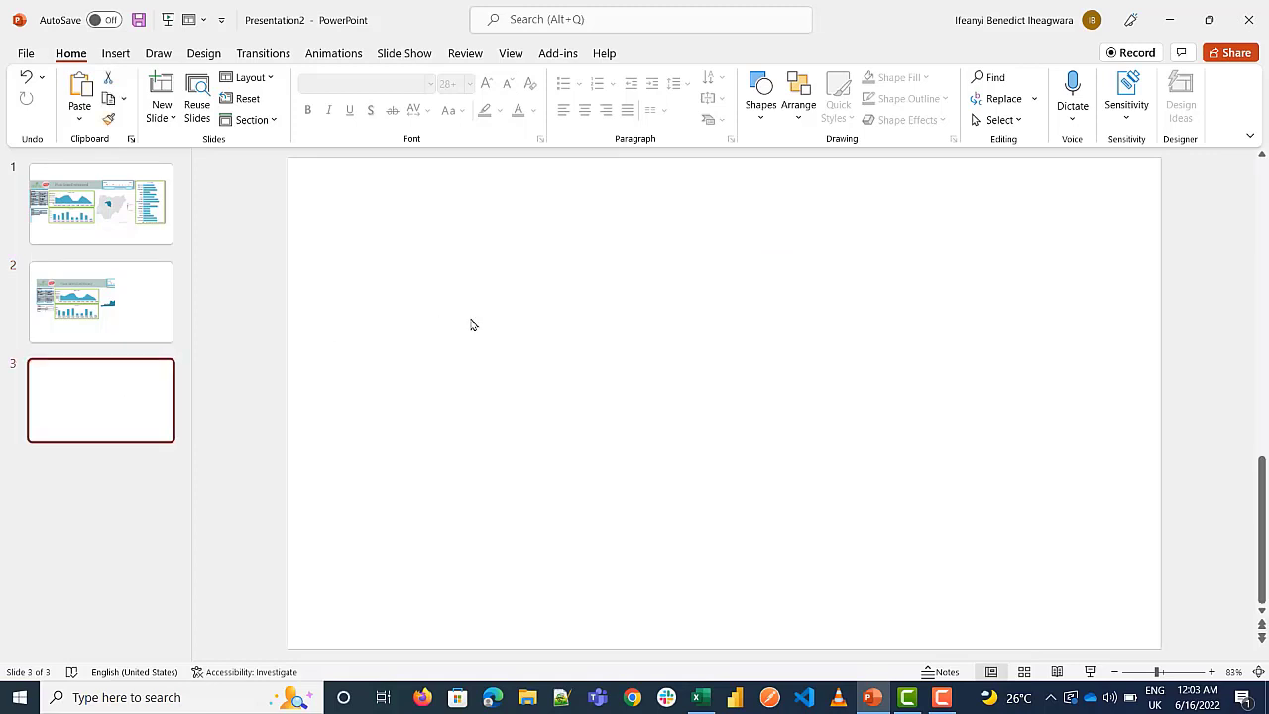
right_click(472, 325)
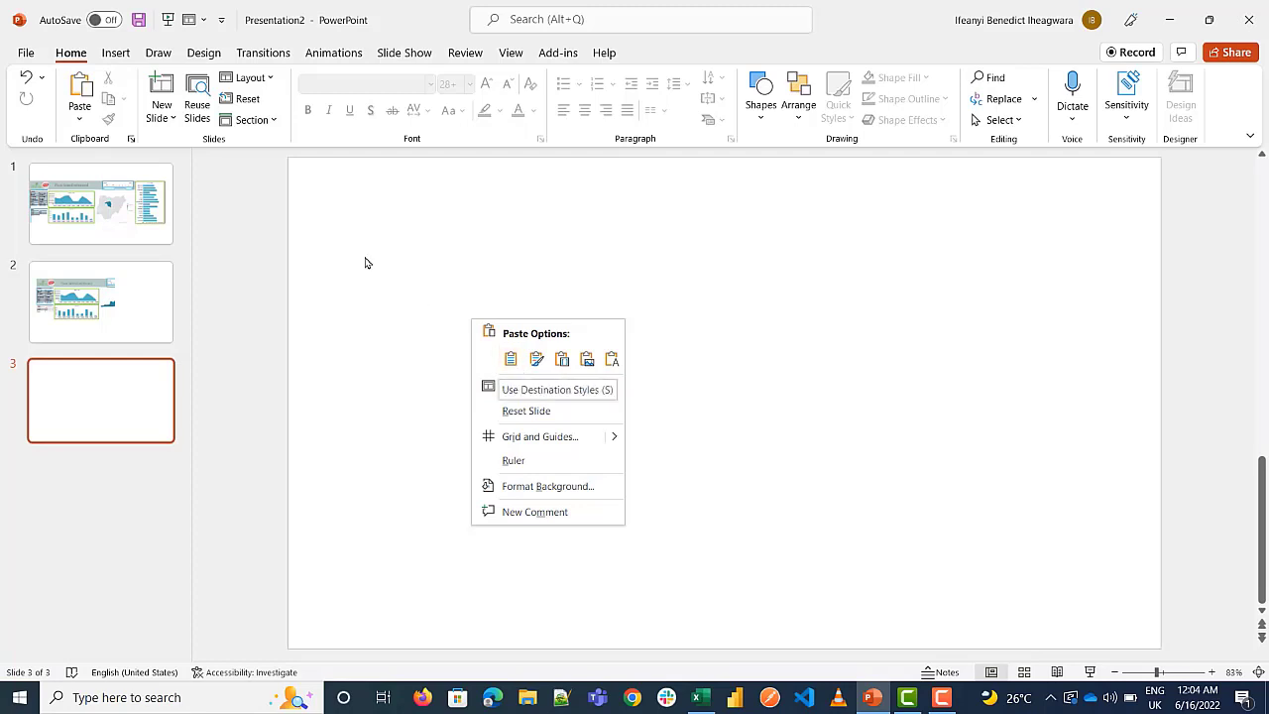
left_click(265, 197)
left_click(80, 120)
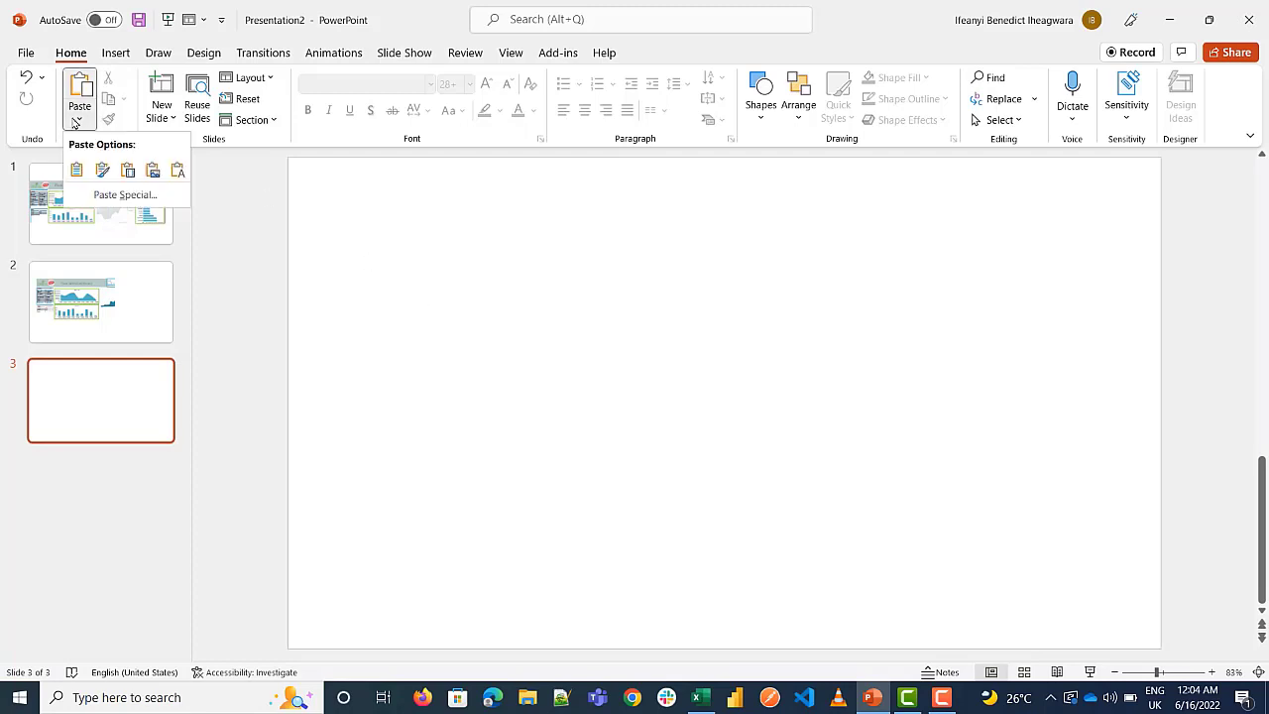
left_click(95, 196)
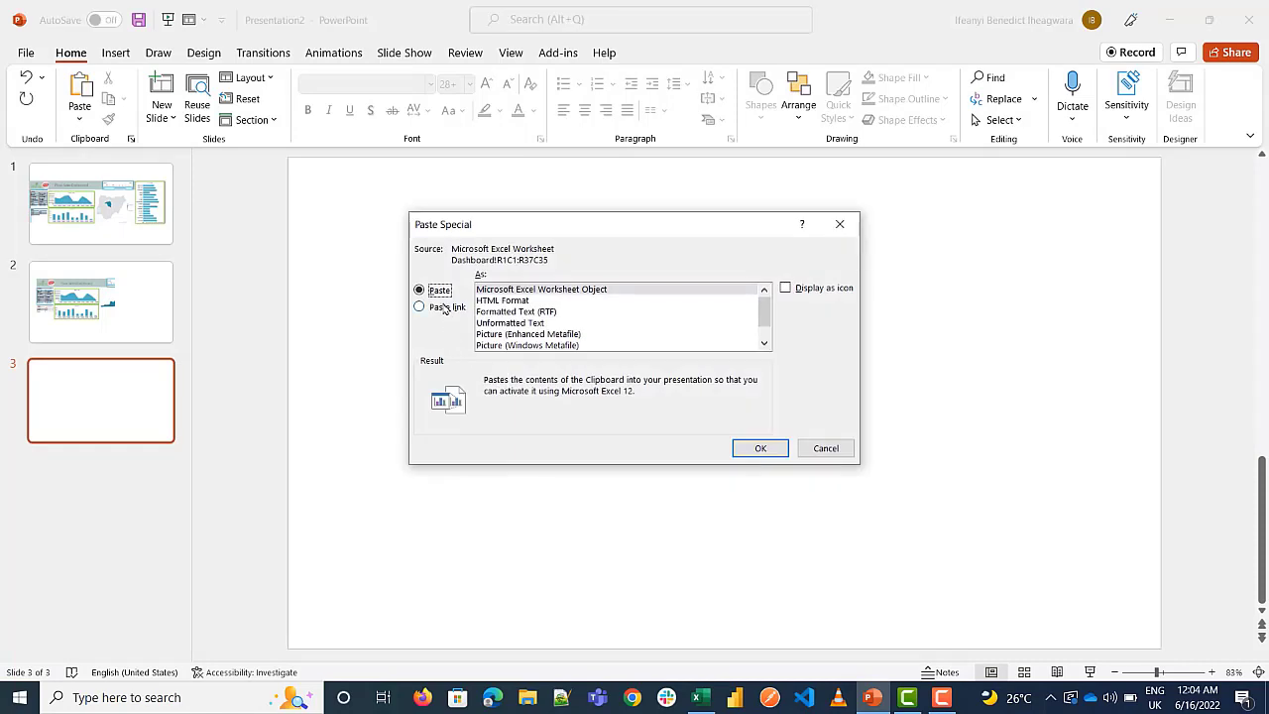
left_click(442, 308)
left_click(551, 292)
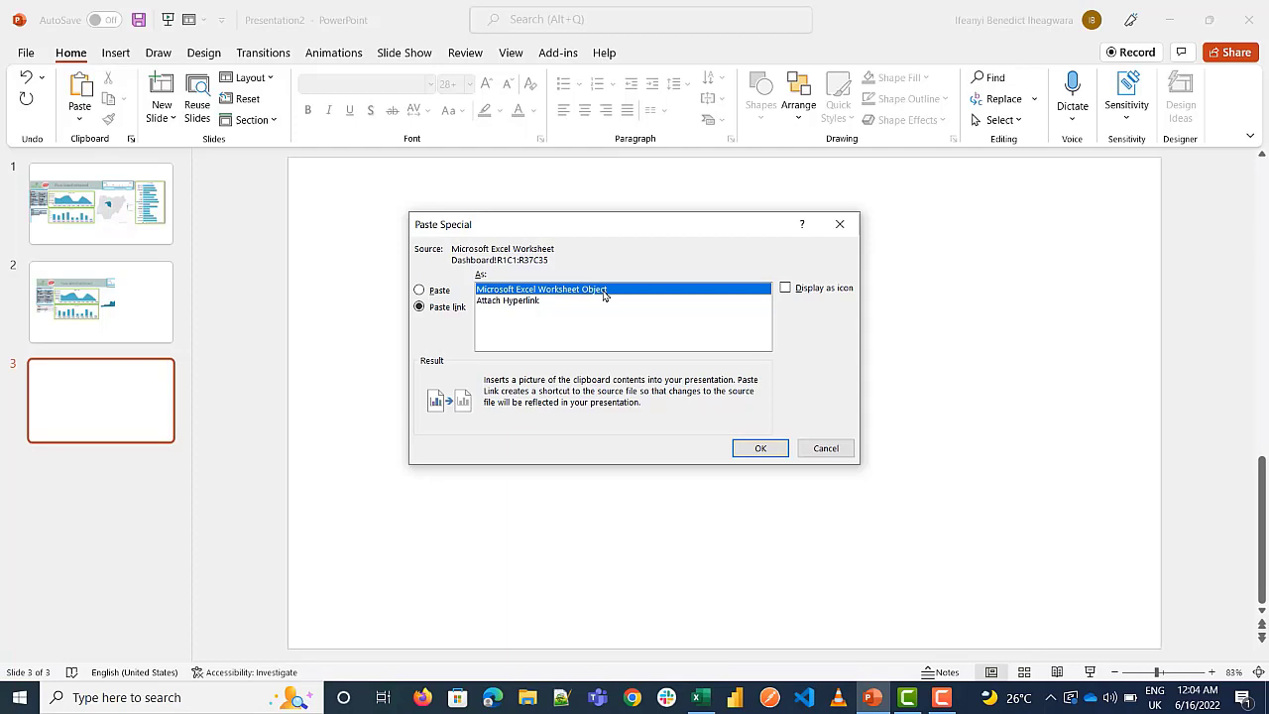
left_click(778, 448)
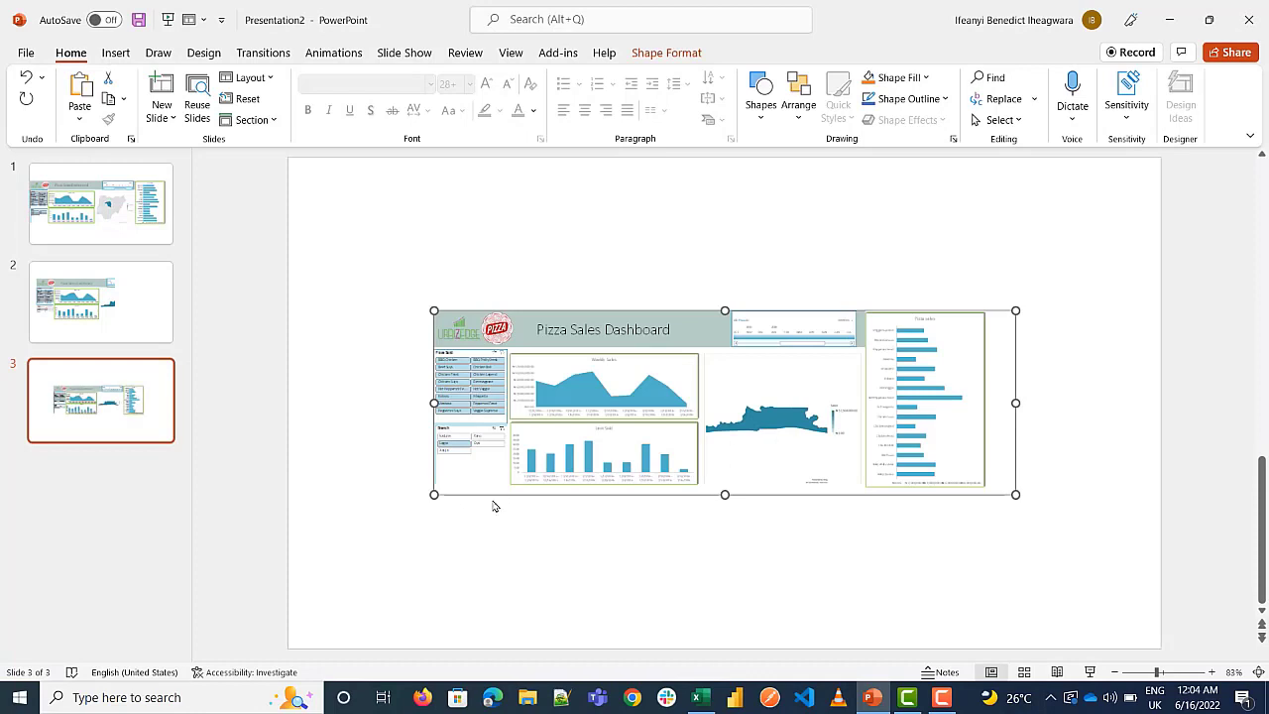
- Enlarge and center the linked dashboard on slide 3, then bring the Excel workbook forward
left_click_drag(434, 493, 389, 544)
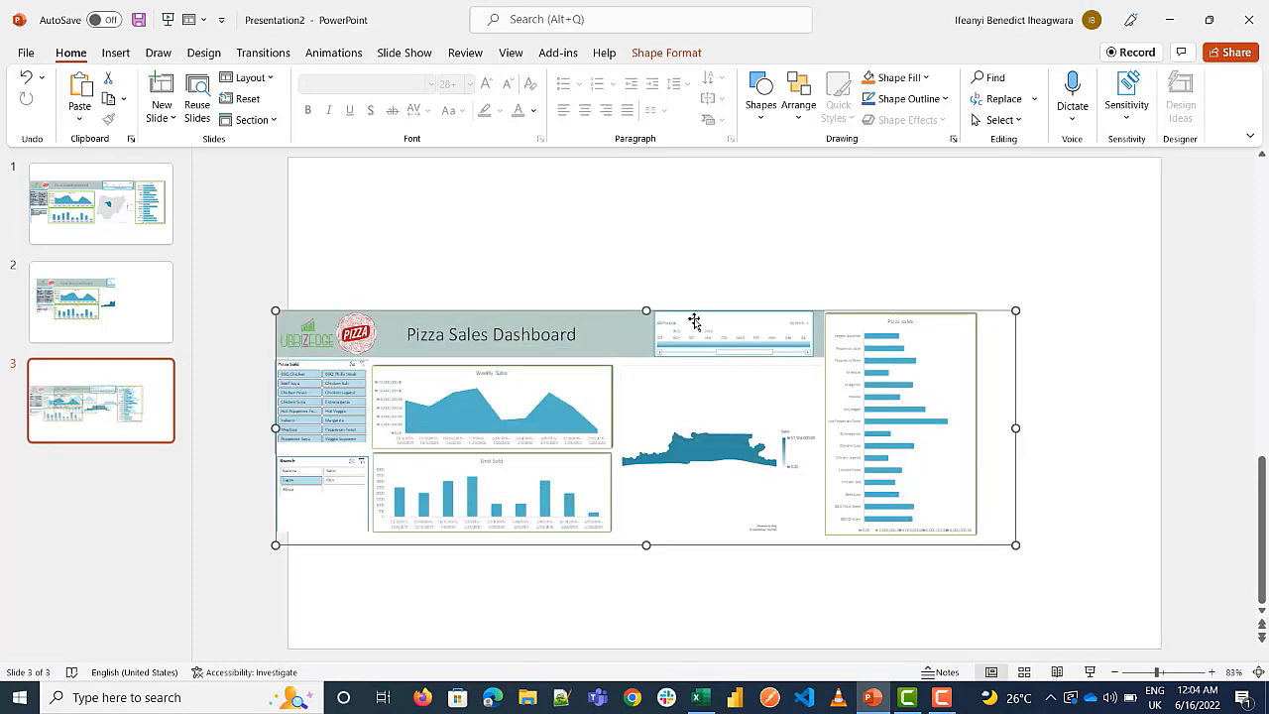
left_click_drag(624, 338, 698, 304)
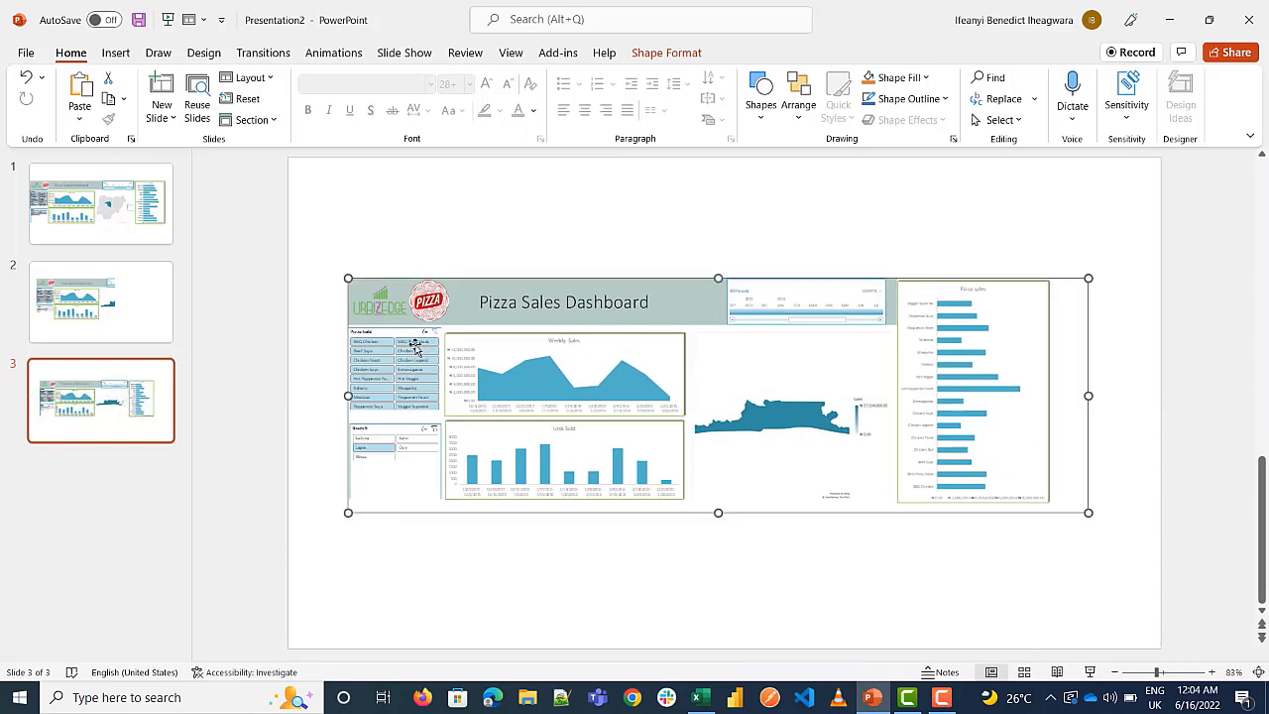
left_click(113, 331)
left_click(125, 411)
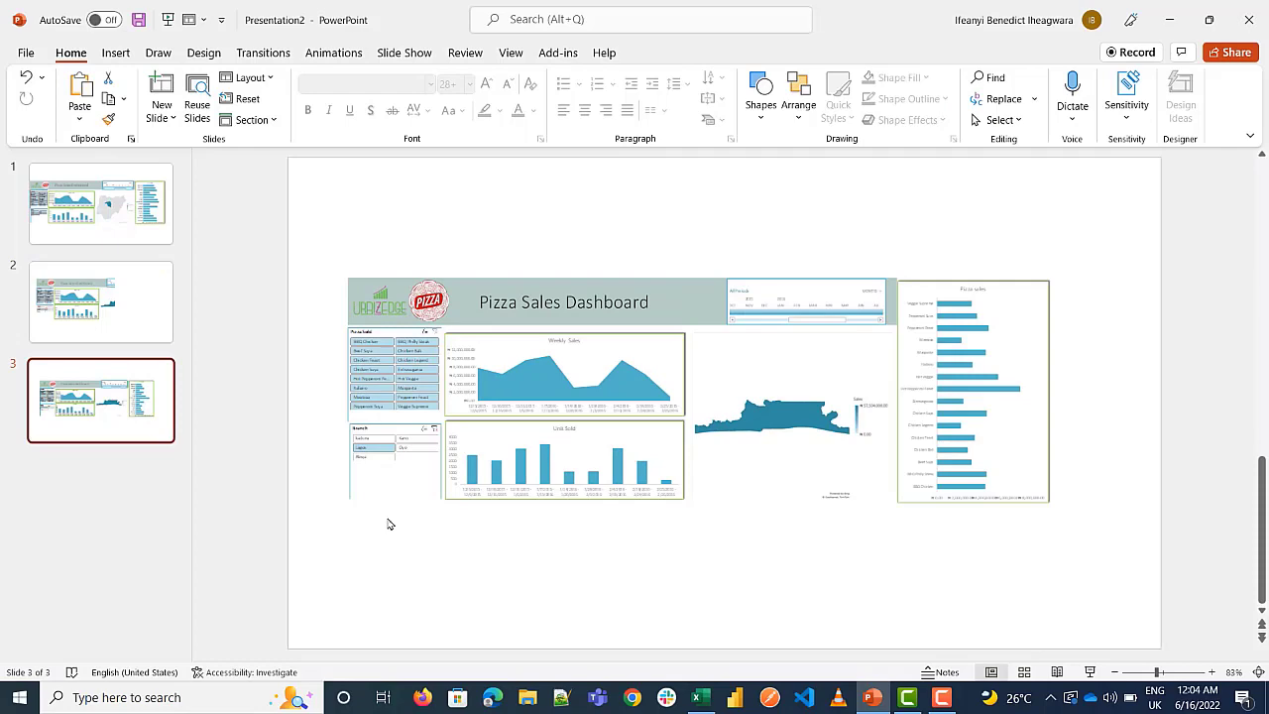
left_click(412, 561)
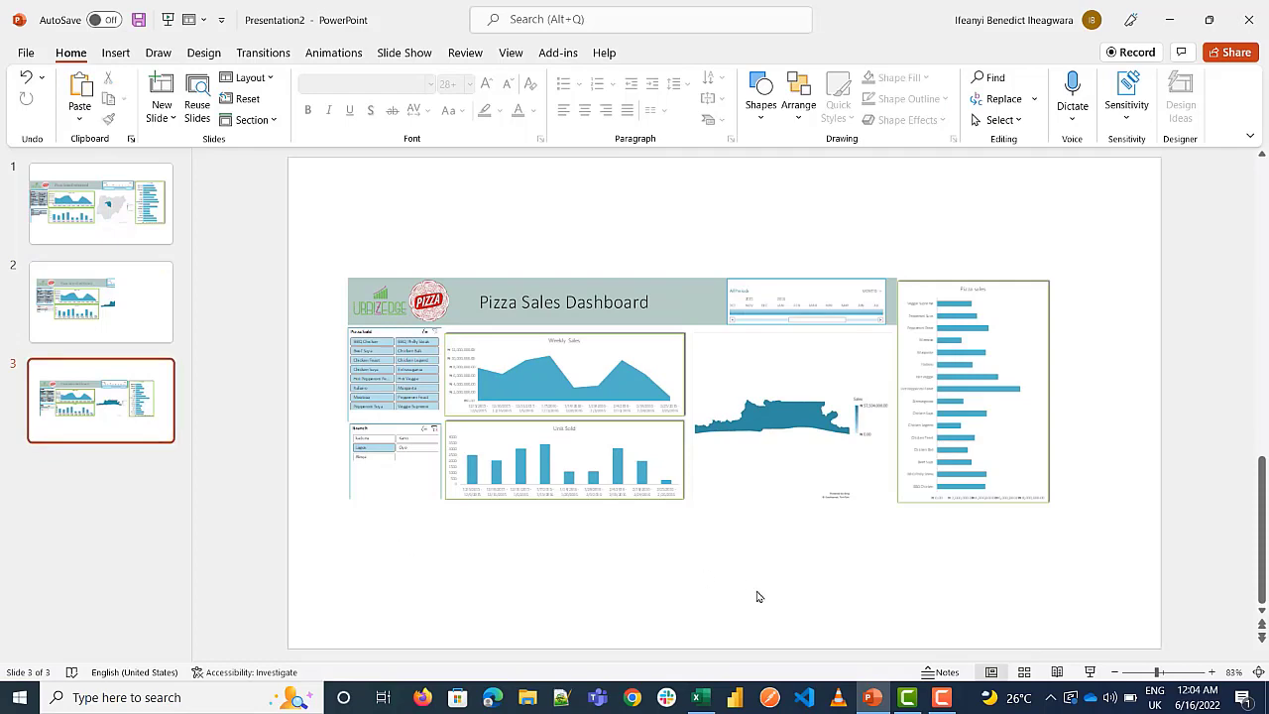
left_click(700, 695)
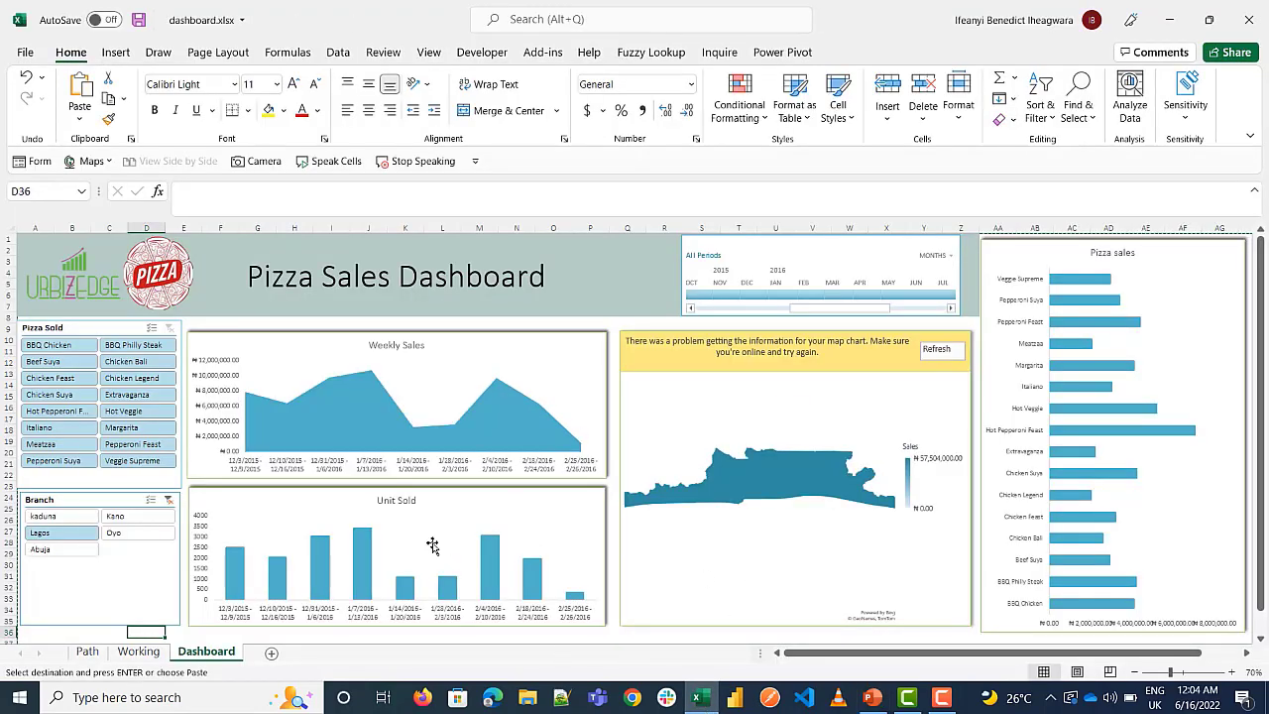
- Filter the Excel dashboard to the Kano branch, then select slide 3's linked dashboard in PowerPoint
left_click(104, 518)
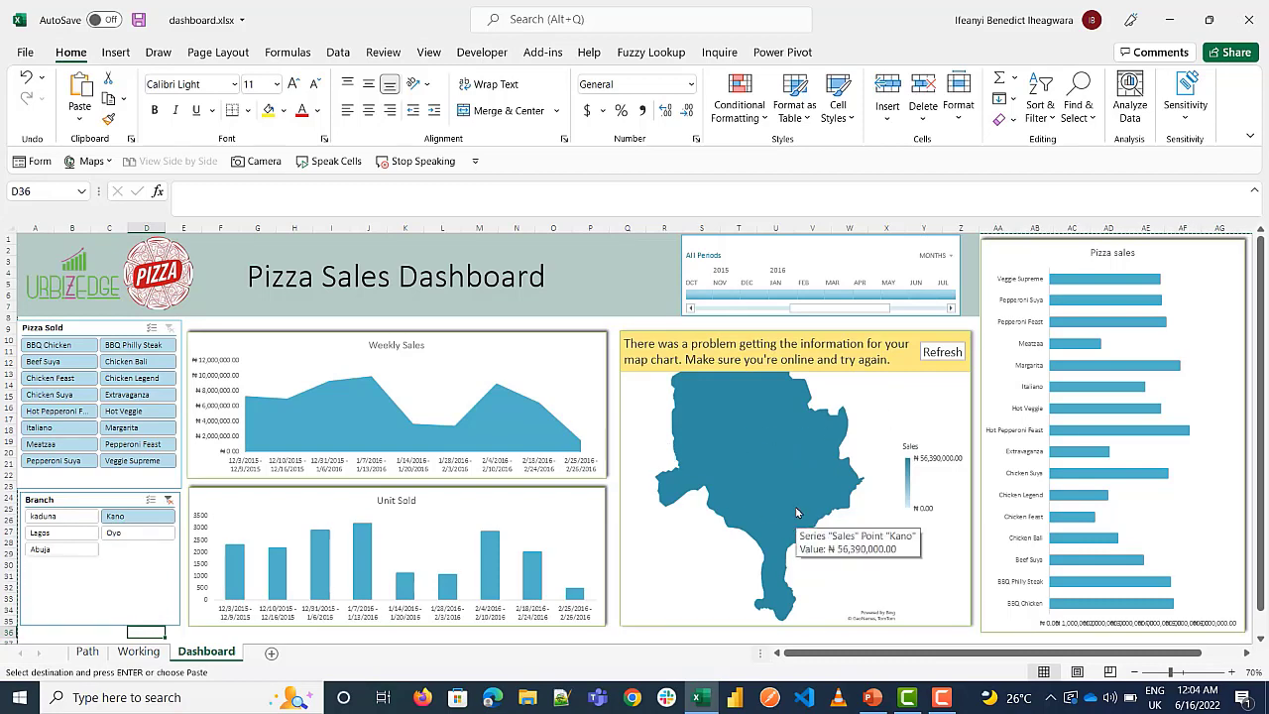
left_click(872, 696)
left_click(535, 368)
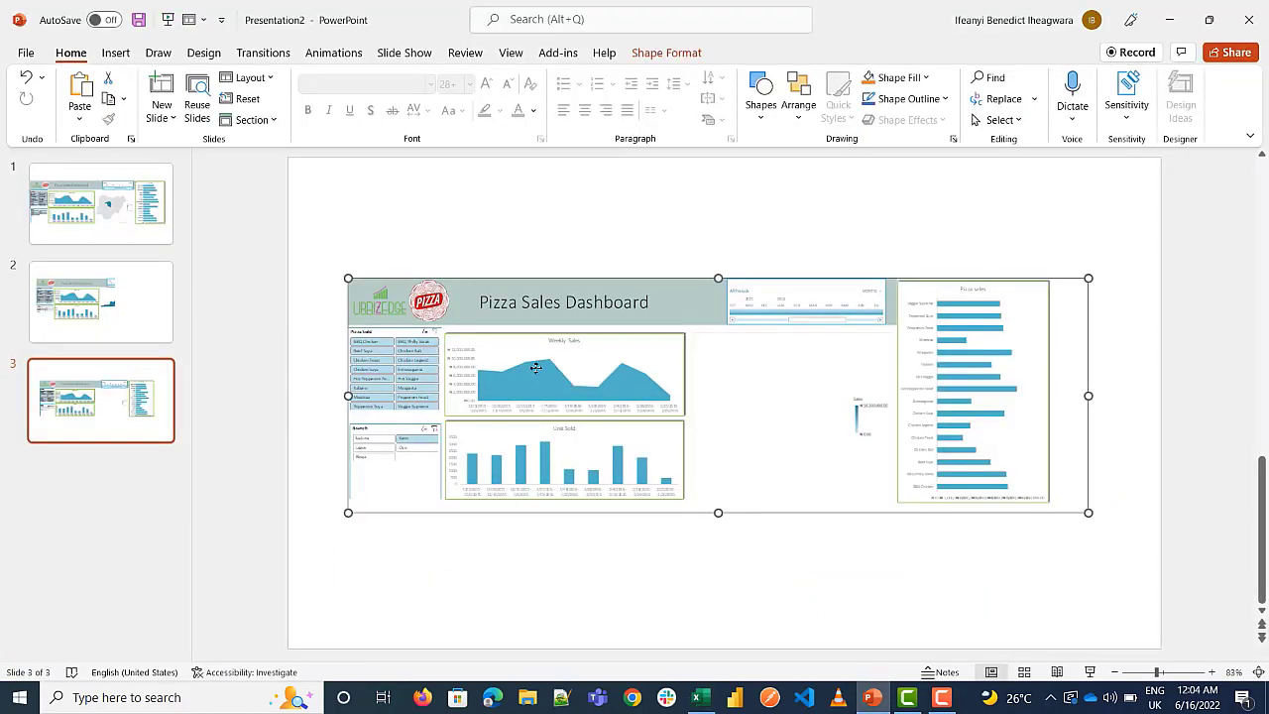
- Update the link on slide 3's dashboard so it shows the Kano-filtered charts and map
right_click(536, 369)
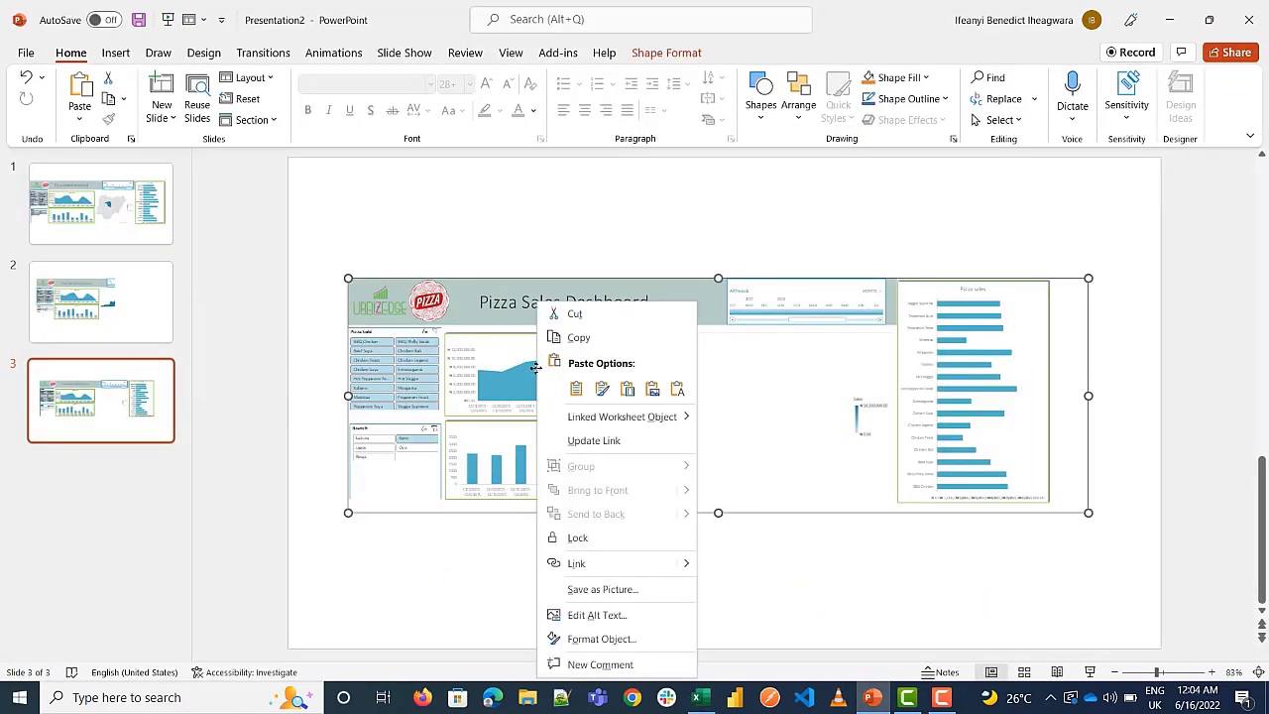
left_click(602, 442)
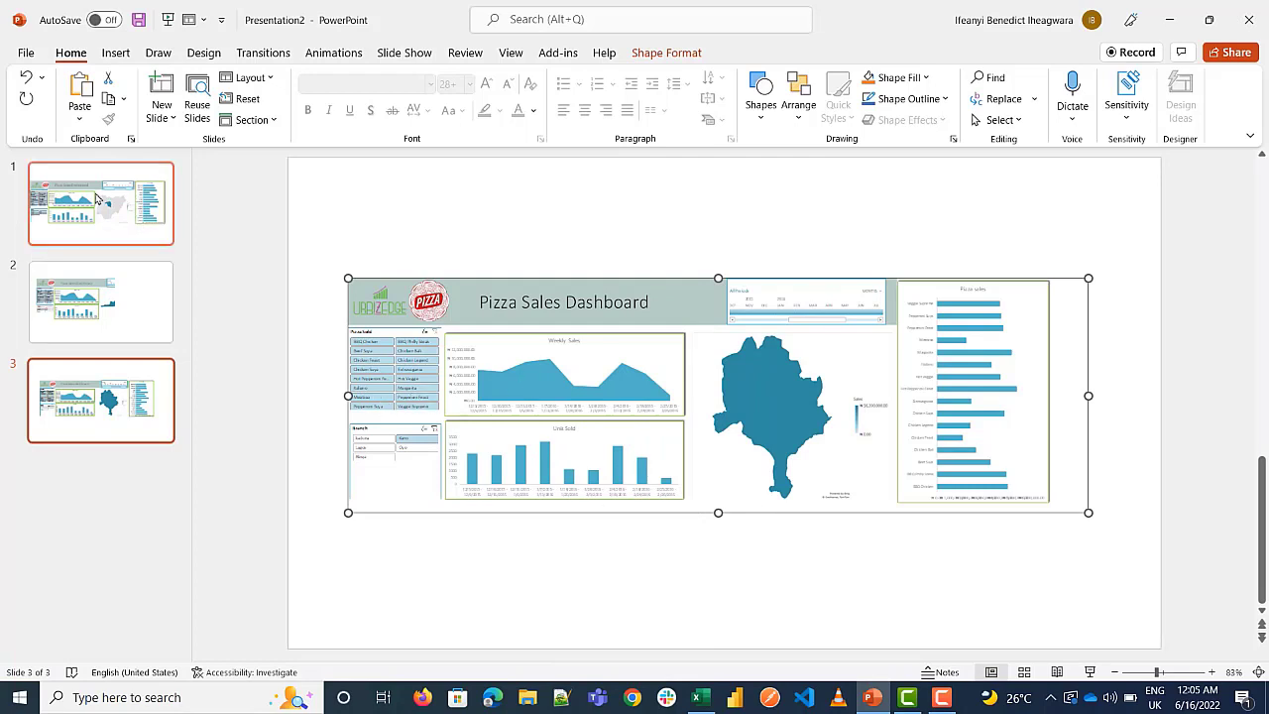
left_click(137, 213)
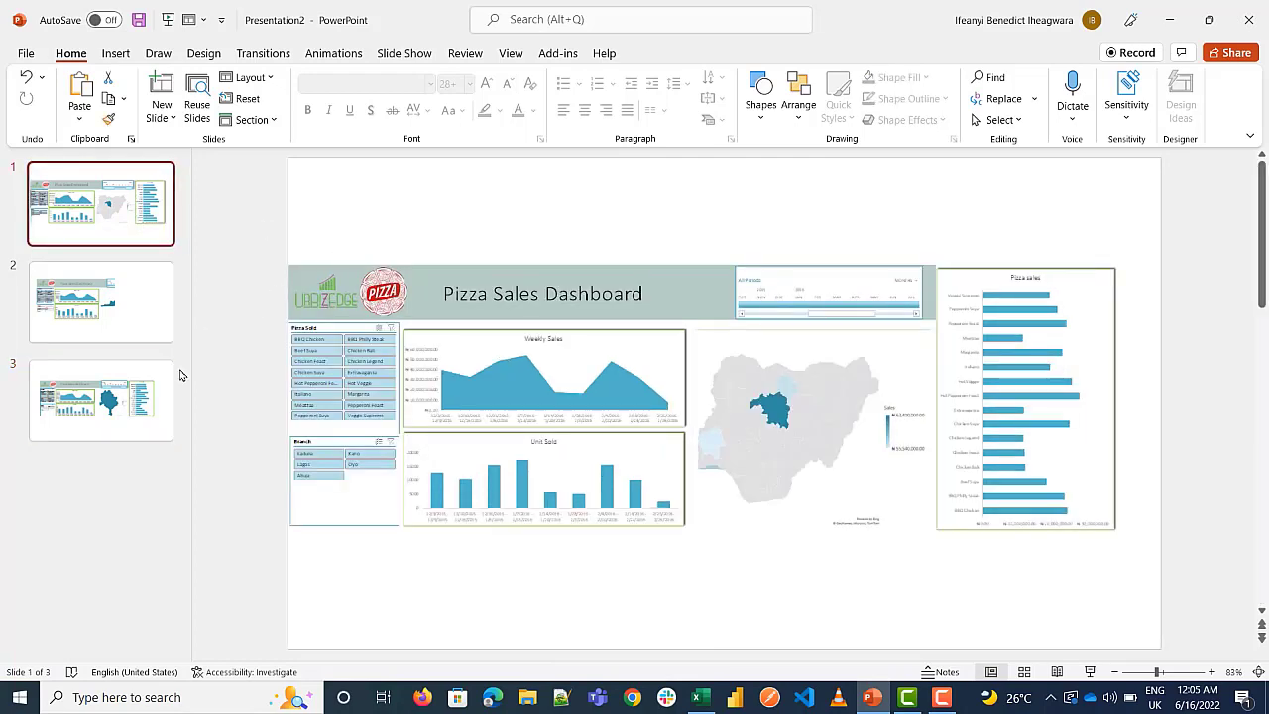
left_click(171, 379)
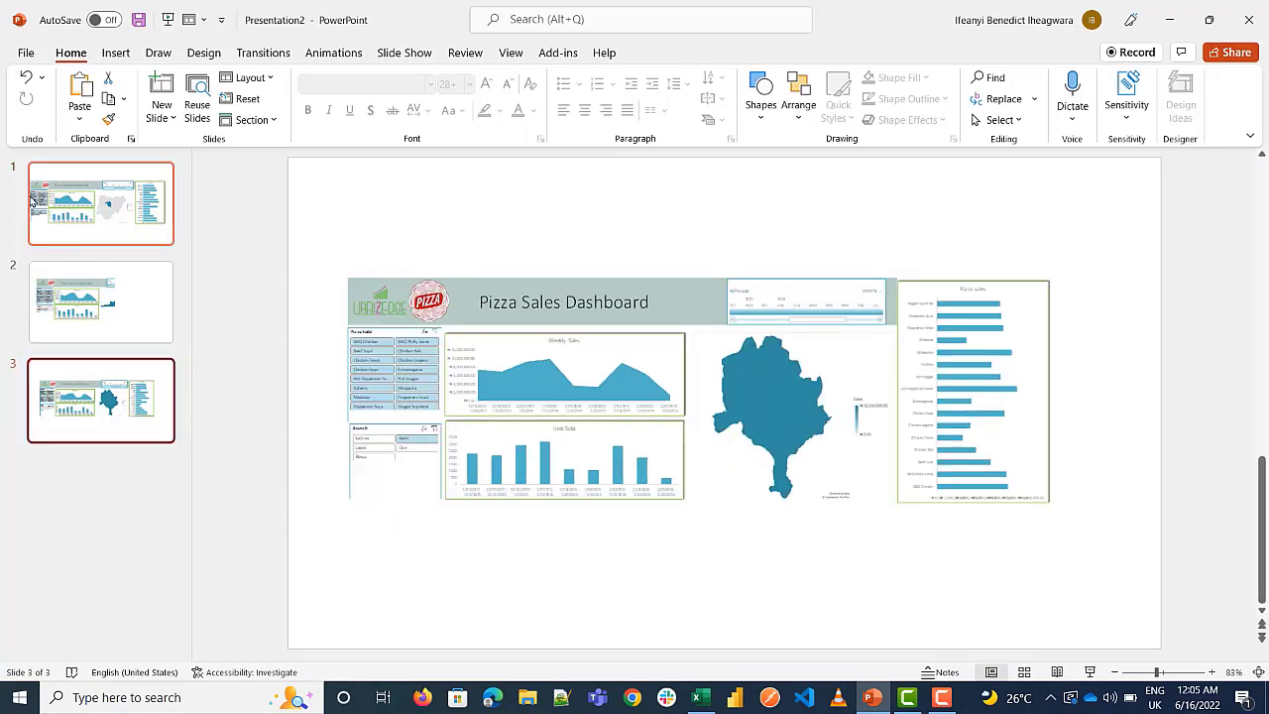